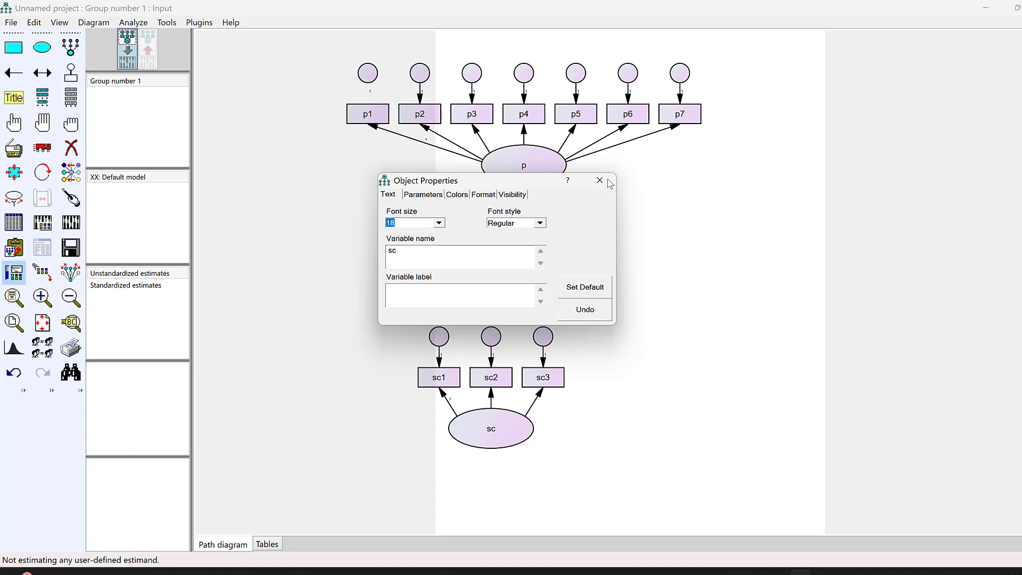
Rotate the indicators of latent variables p, sw and sc so they sit on the left side of each construct
click(599, 179)
click(720, 261)
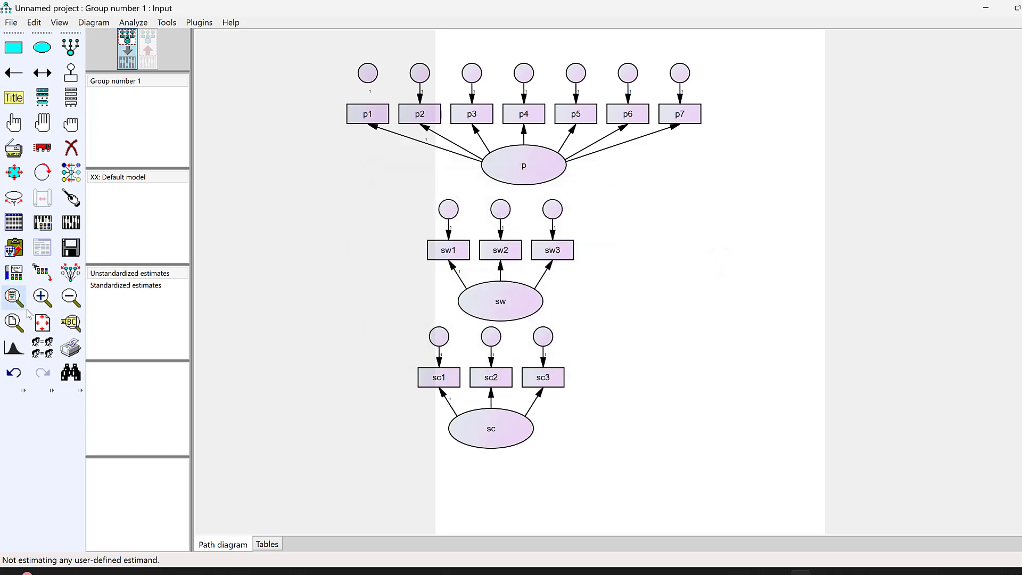
click(67, 281)
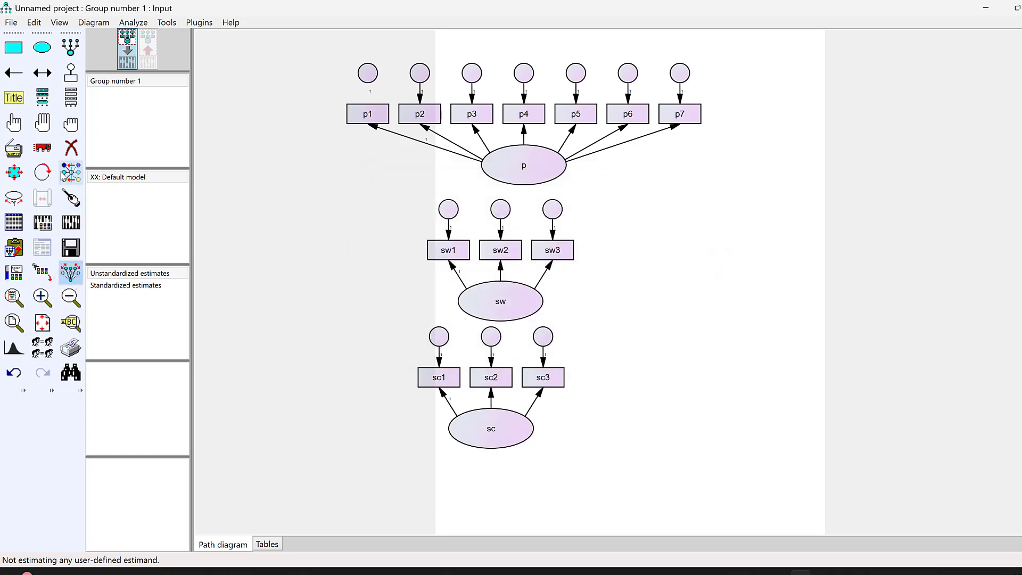
click(42, 172)
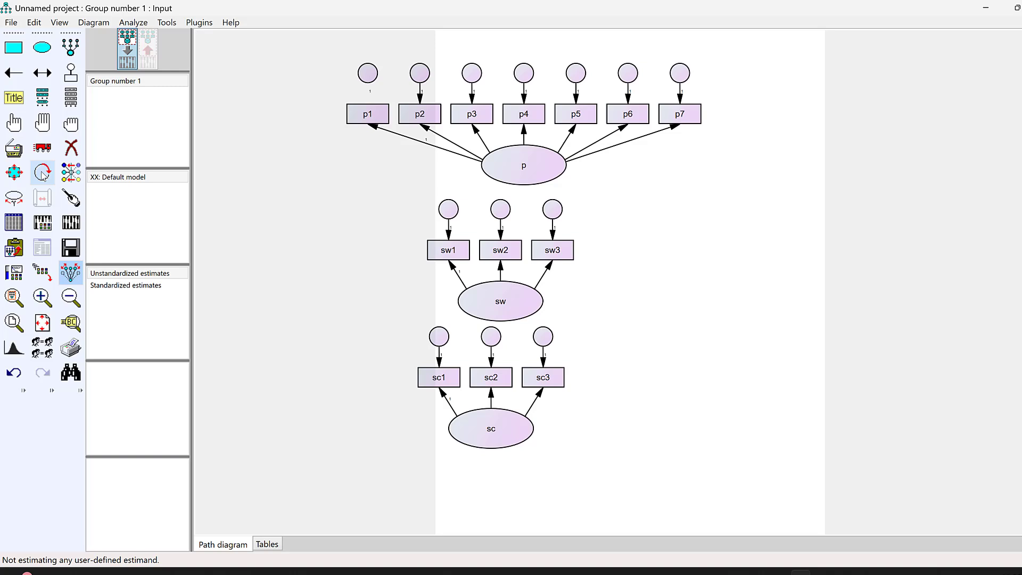
click(505, 168)
click(506, 169)
click(506, 169)
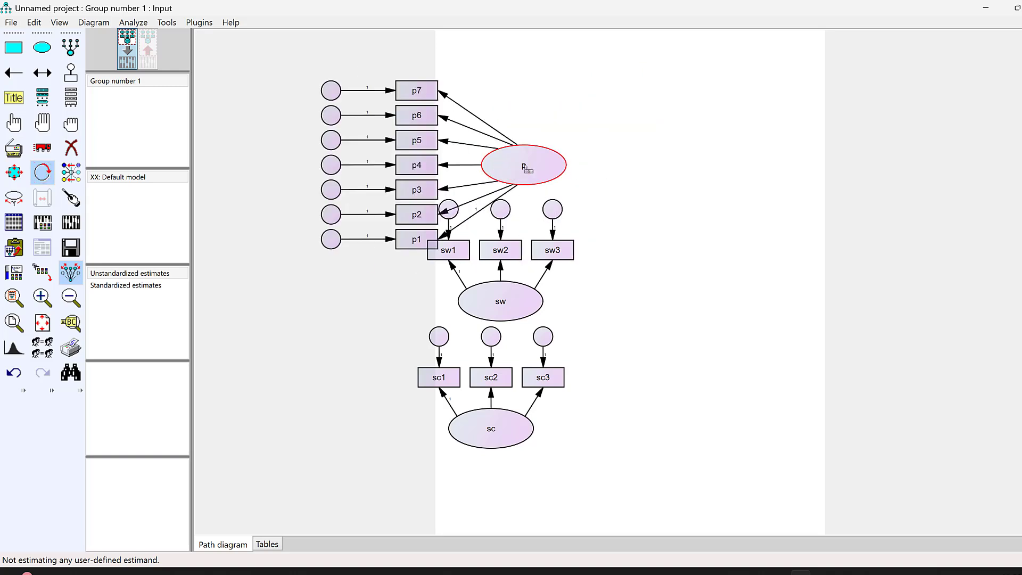
click(502, 299)
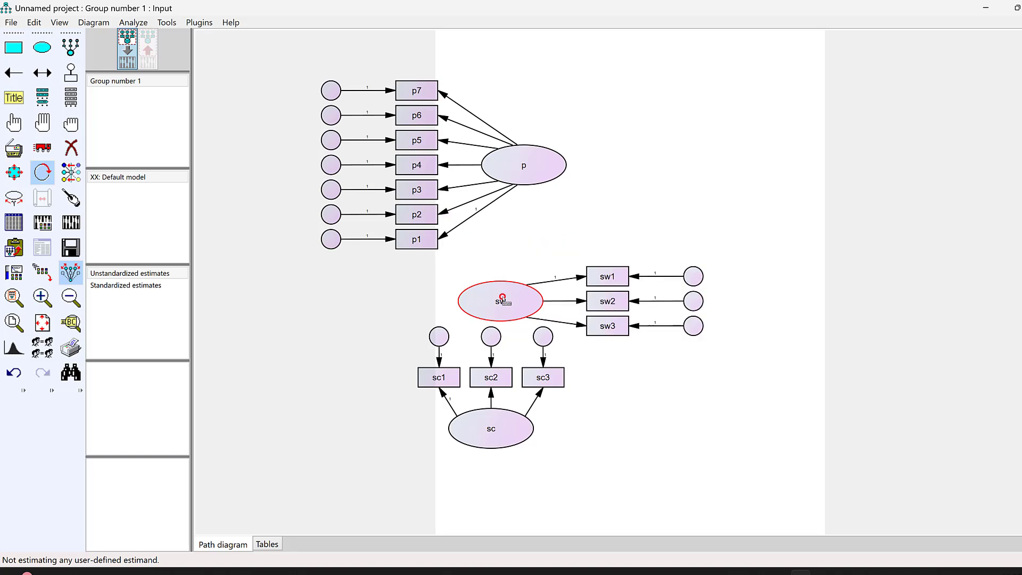
click(502, 299)
click(502, 299)
click(502, 436)
click(502, 436)
click(503, 435)
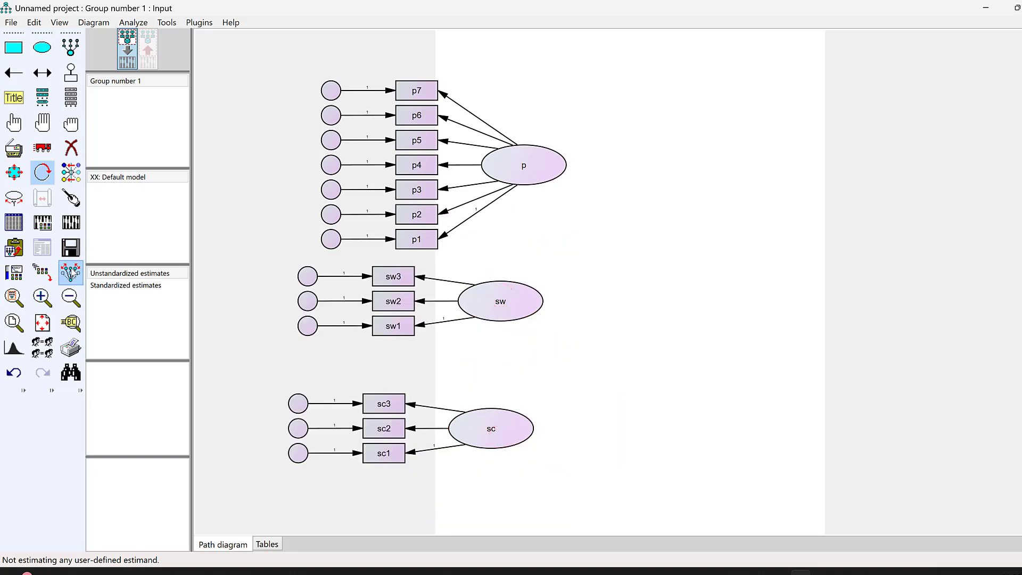
Move the p, sw and sc constructs with their indicators onto the page, aligned in one vertical column
click(72, 273)
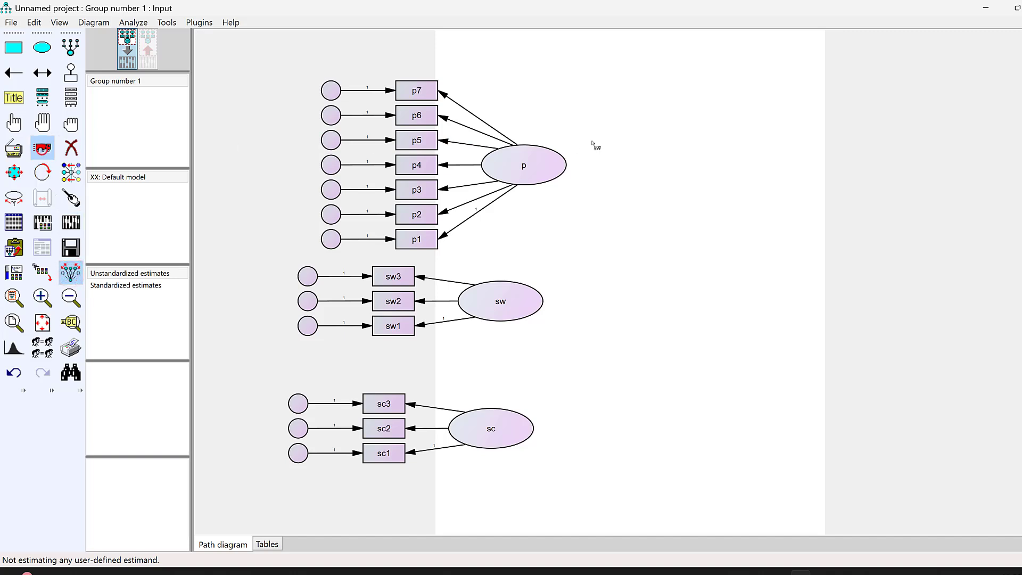
drag(542, 169, 664, 145)
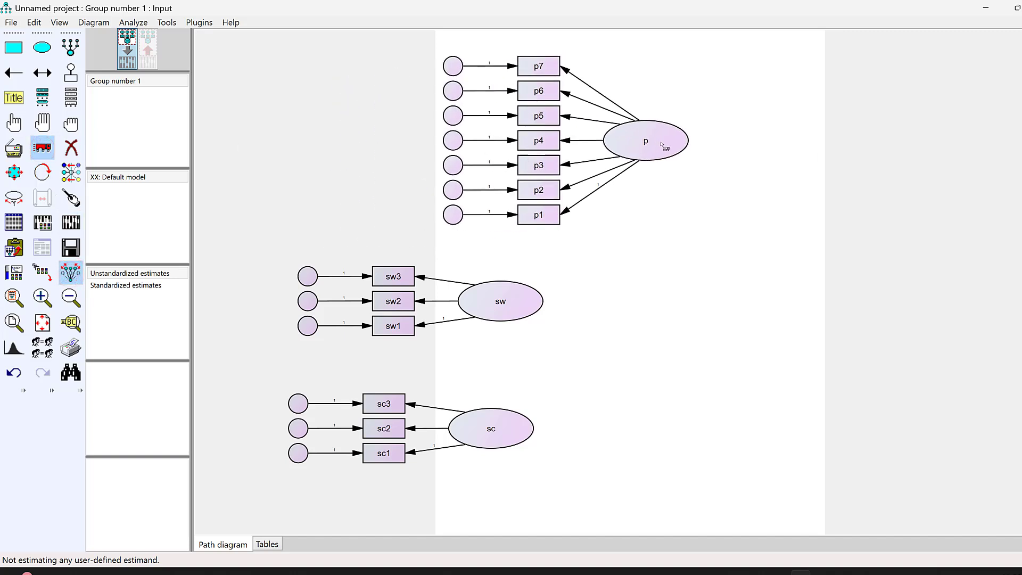
drag(525, 299, 684, 281)
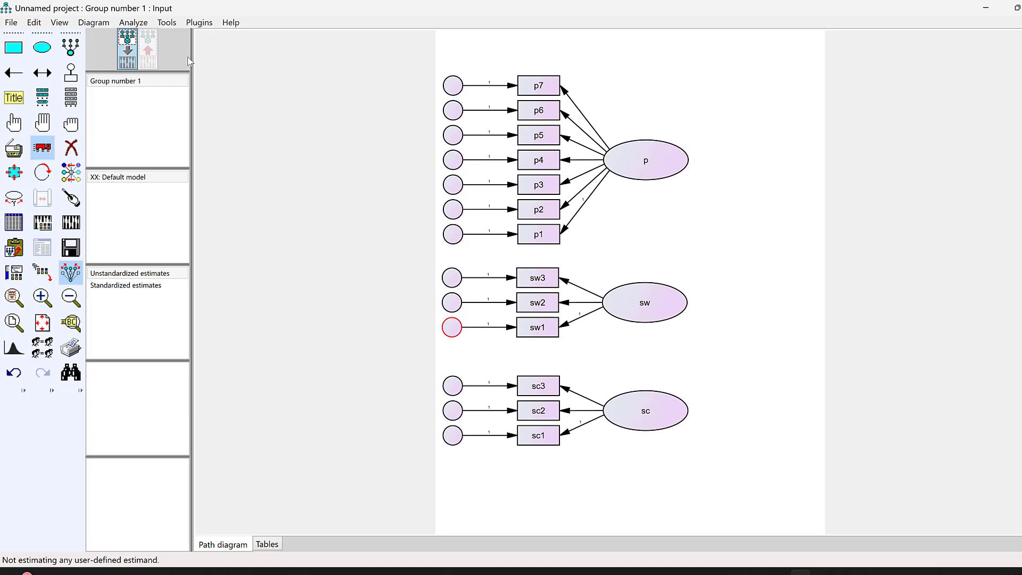
Name the unobserved variables automatically with the plugin and check the regression weight on the path from p to p1
click(199, 23)
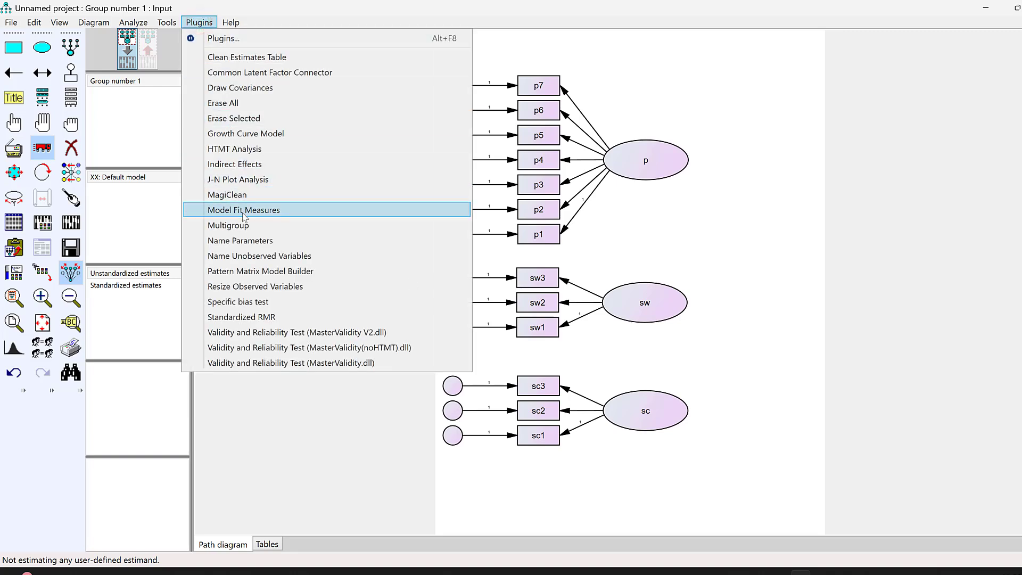
click(281, 257)
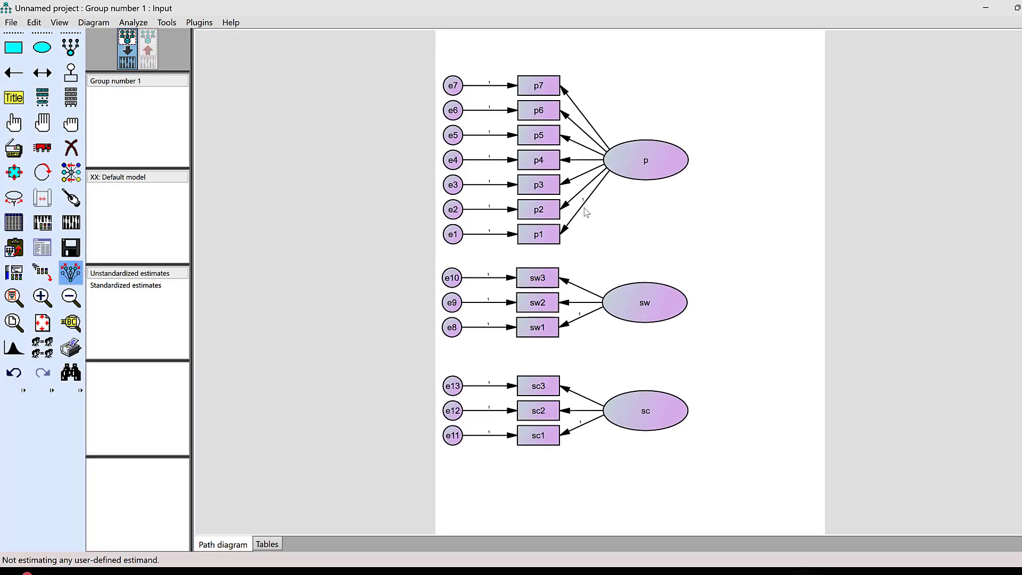
double_click(584, 205)
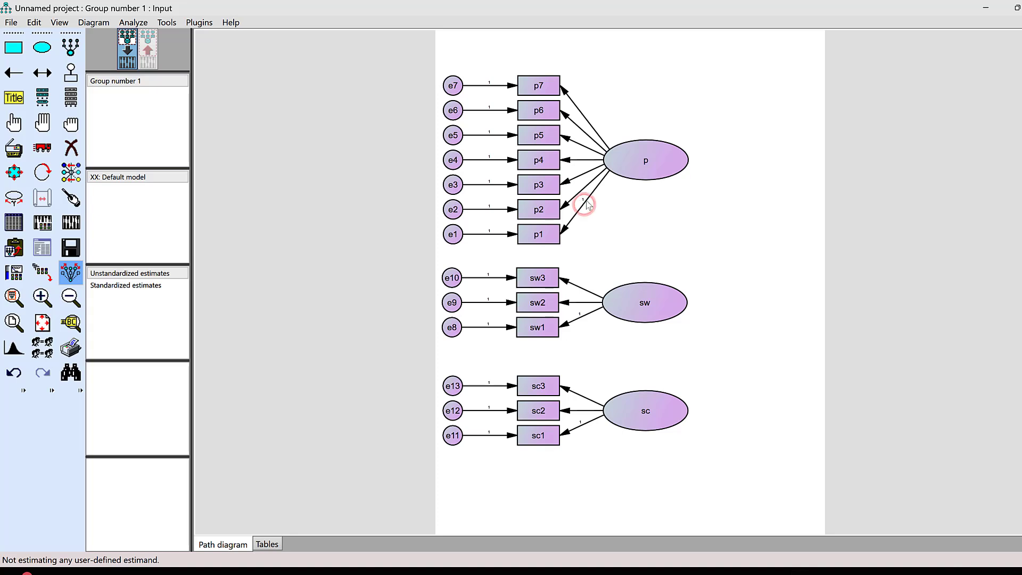
click(600, 181)
double_click(584, 204)
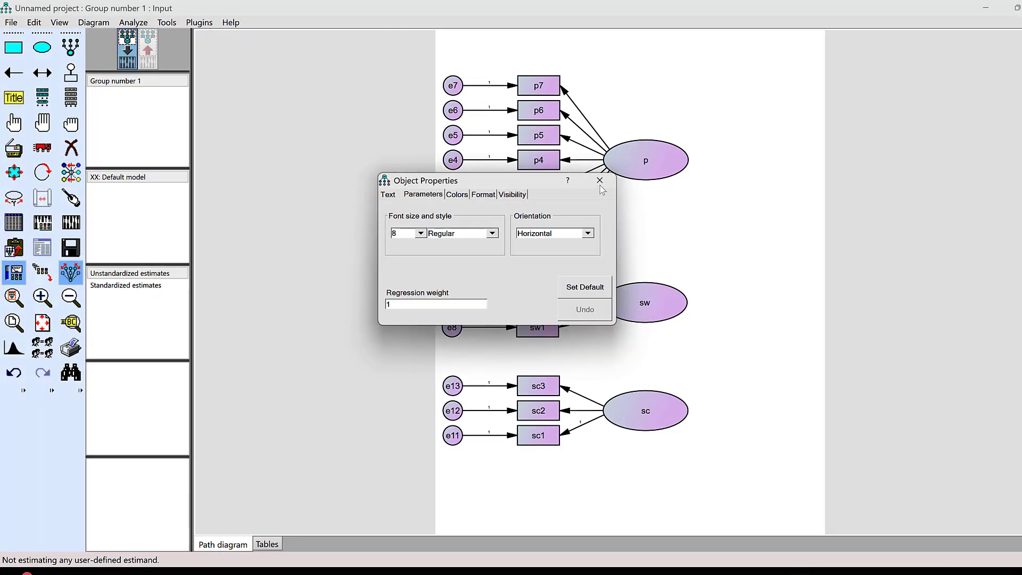
click(600, 181)
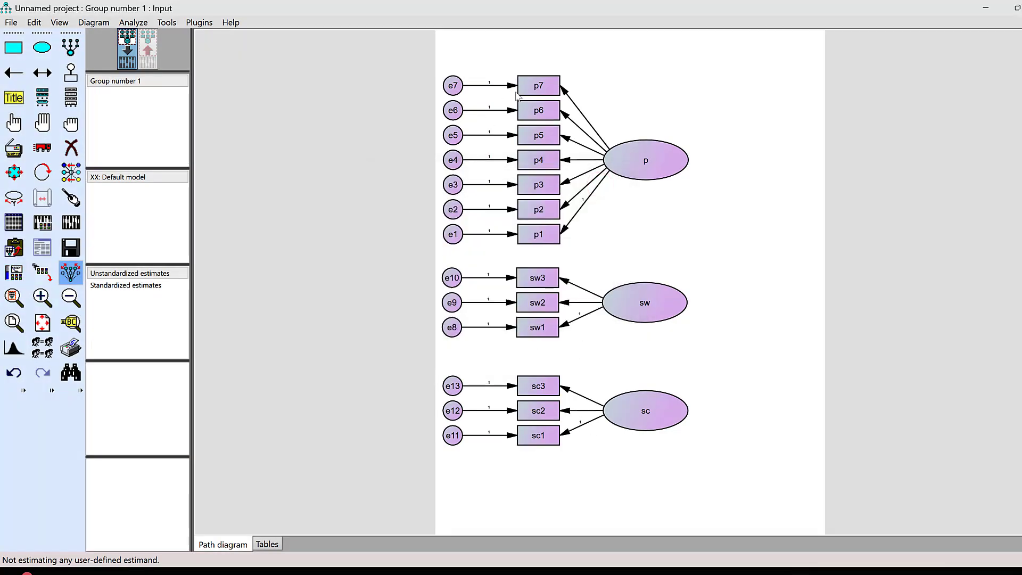
Draw covariances between p and sw and between sw and sc, and erase the one between e1 and e2
click(199, 24)
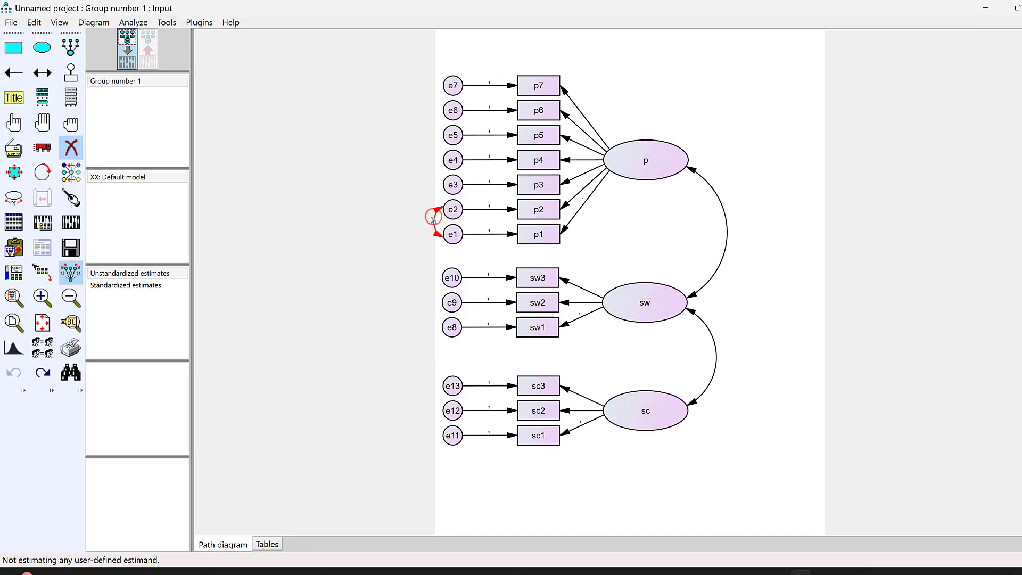
click(435, 220)
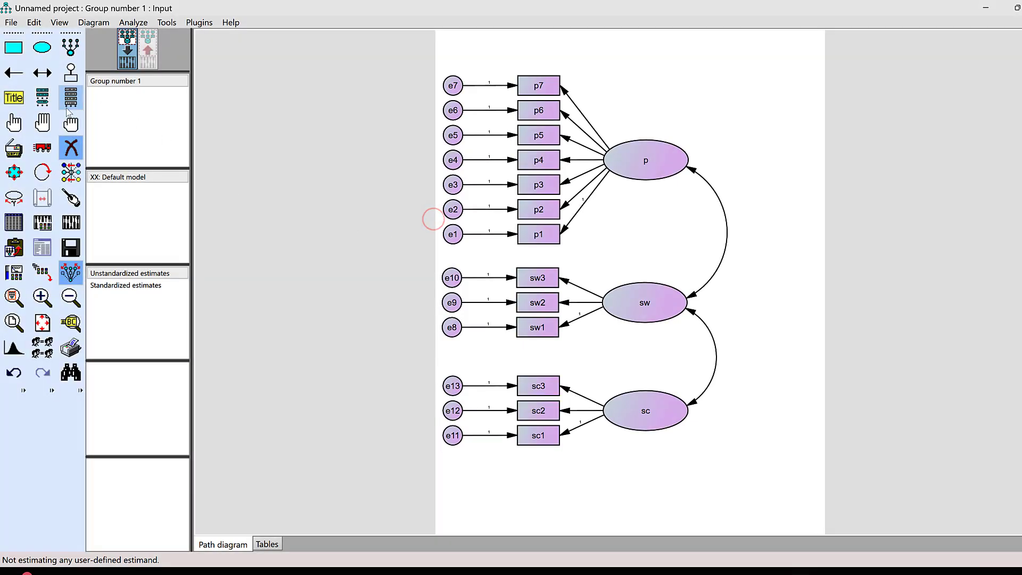
Select only the latent variables p, sw and sc and draw covariances among all three with the Draw Covariances plugin
click(42, 122)
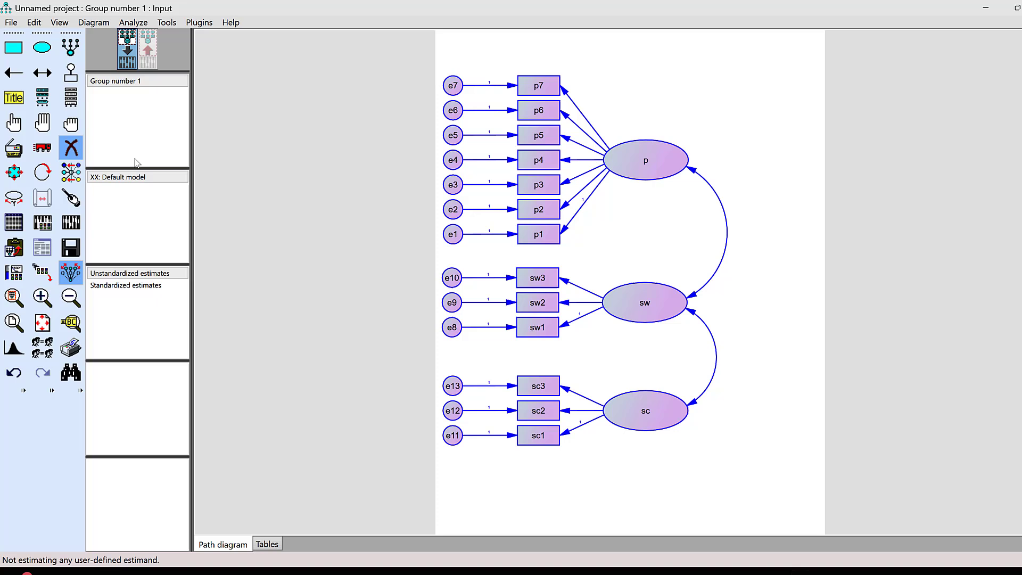
click(71, 124)
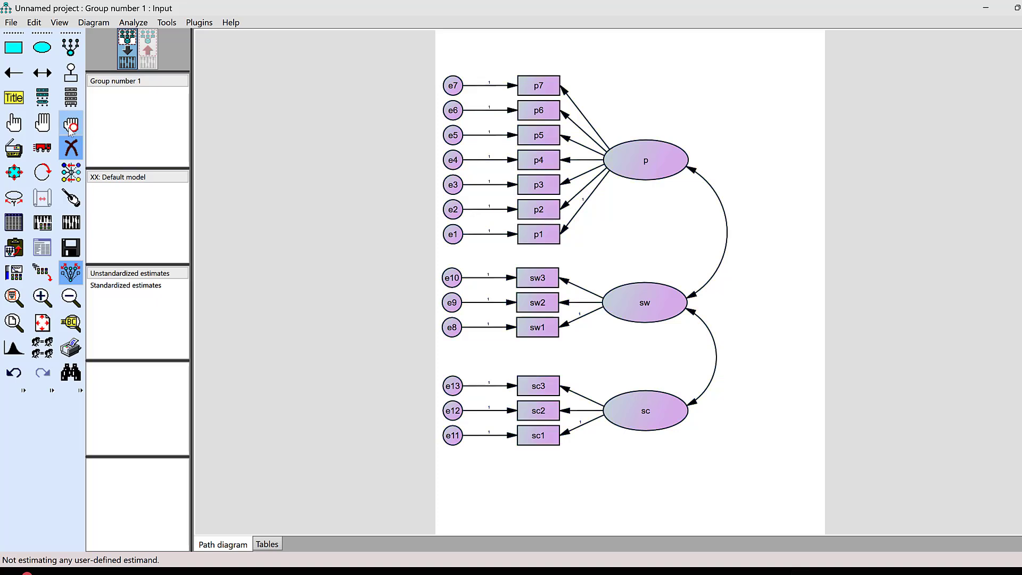
click(5, 127)
click(662, 167)
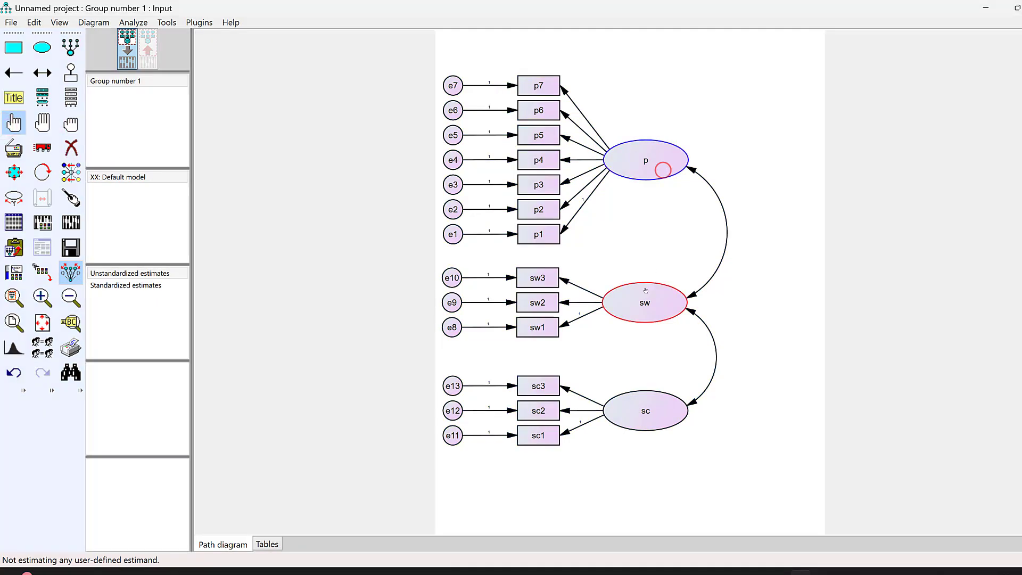
click(645, 302)
click(647, 405)
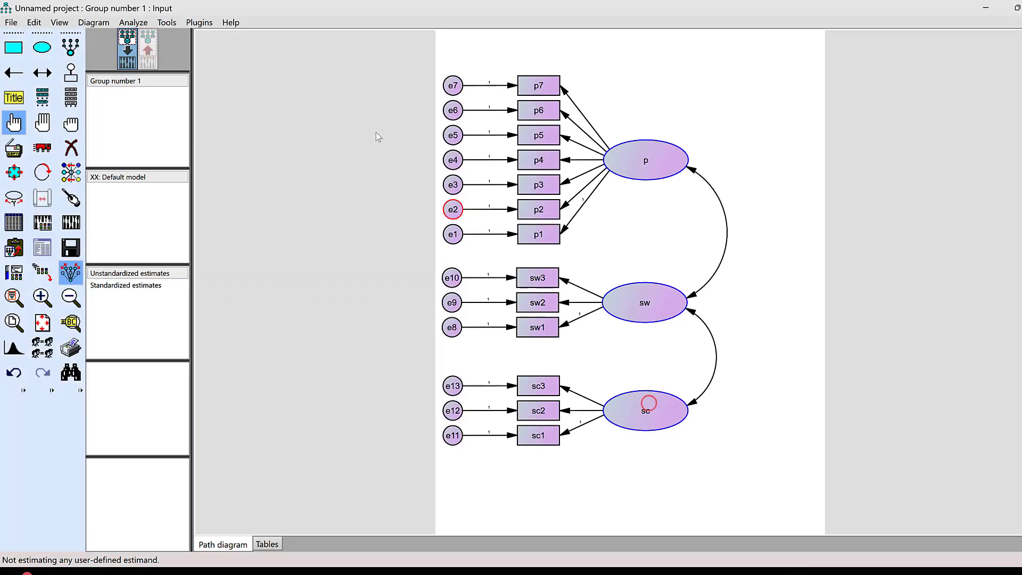
click(199, 23)
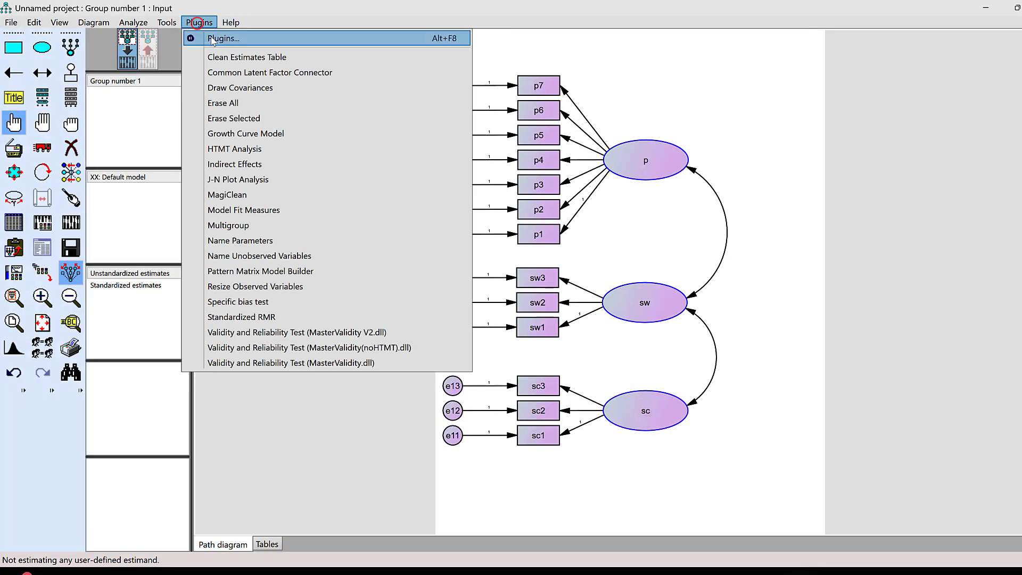
click(238, 91)
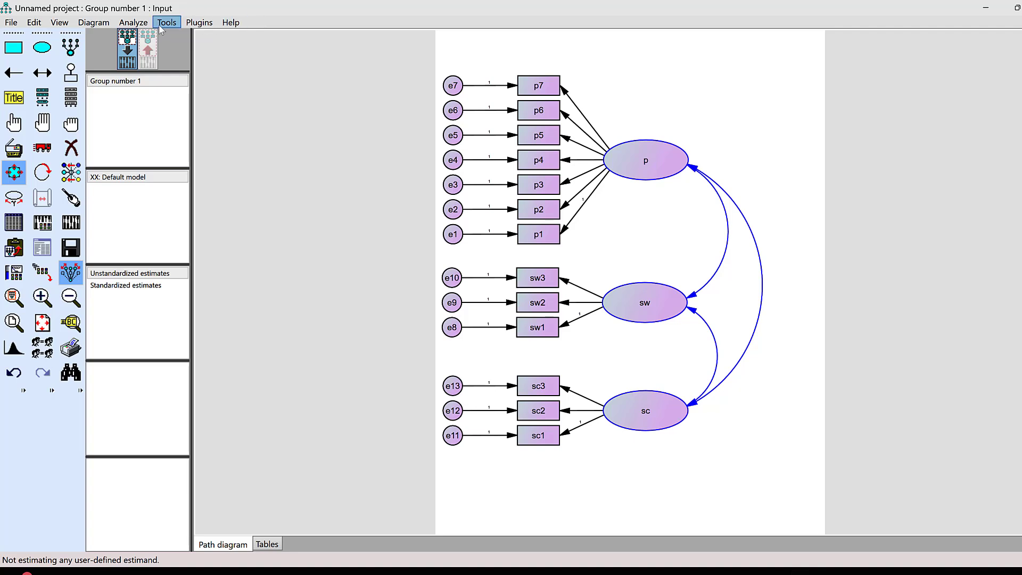
Enable estimation of means and intercepts in the analysis properties, and review the numerical and bias settings
click(43, 224)
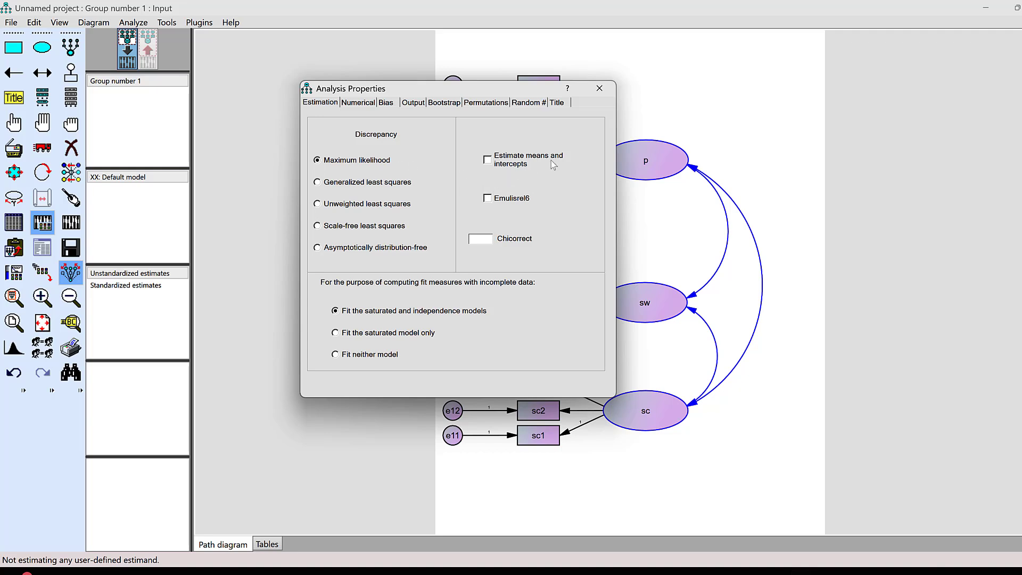
click(489, 161)
click(360, 104)
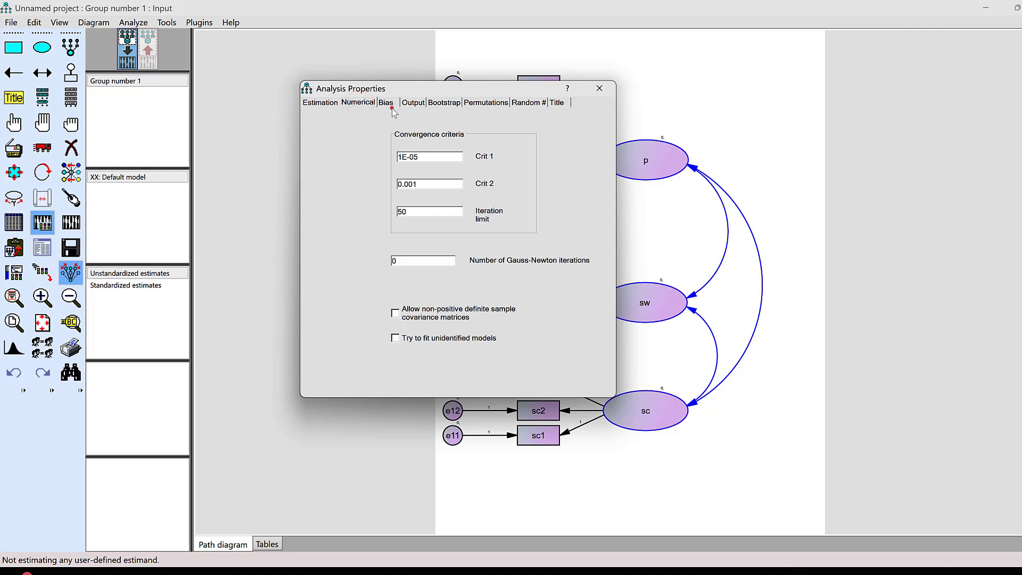
click(390, 104)
Request standardized estimates, squared multiple correlations, tests for normality and outliers, and modification indices in the analysis output
click(413, 103)
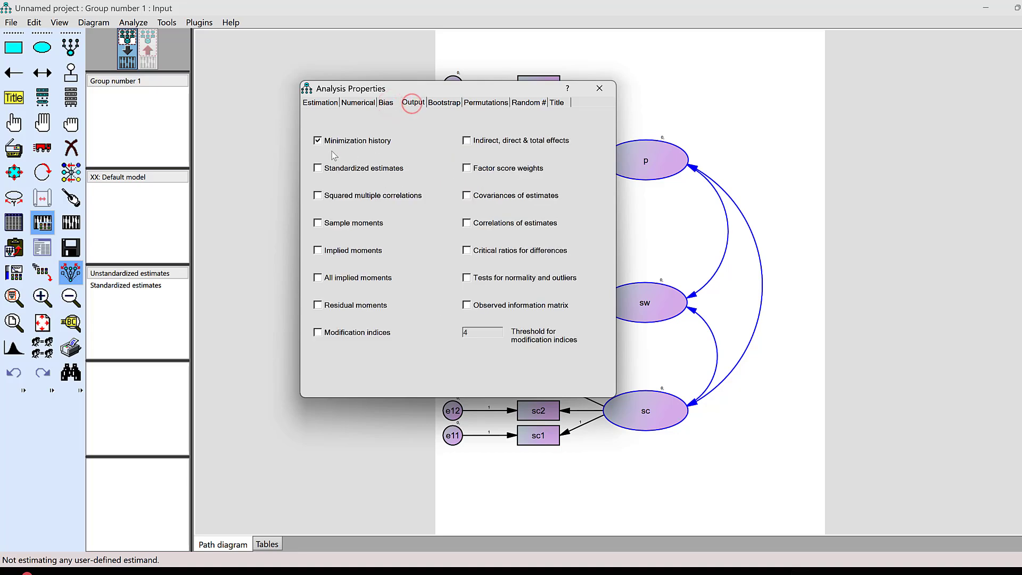
click(322, 168)
click(320, 197)
click(469, 278)
click(317, 333)
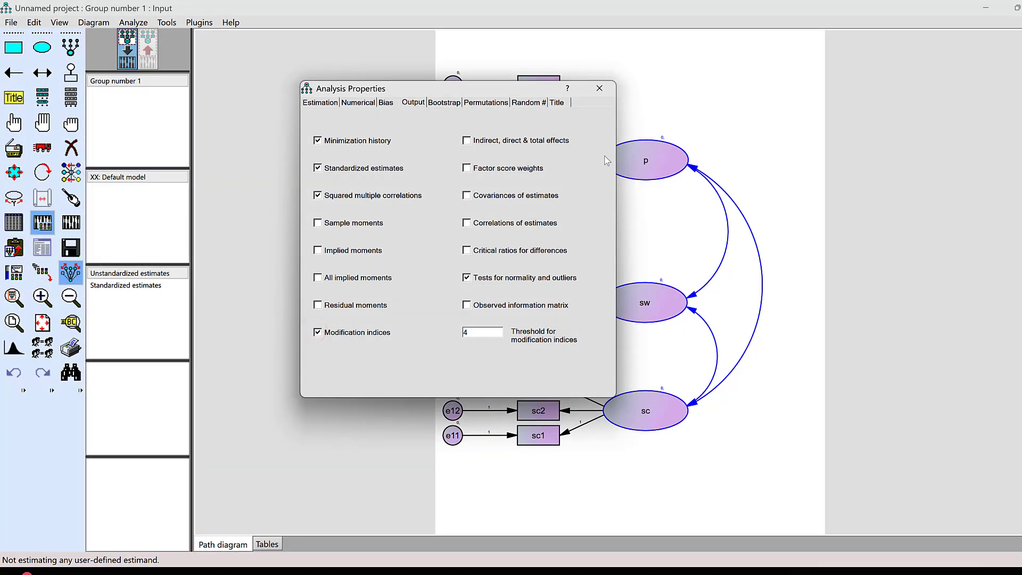
click(600, 89)
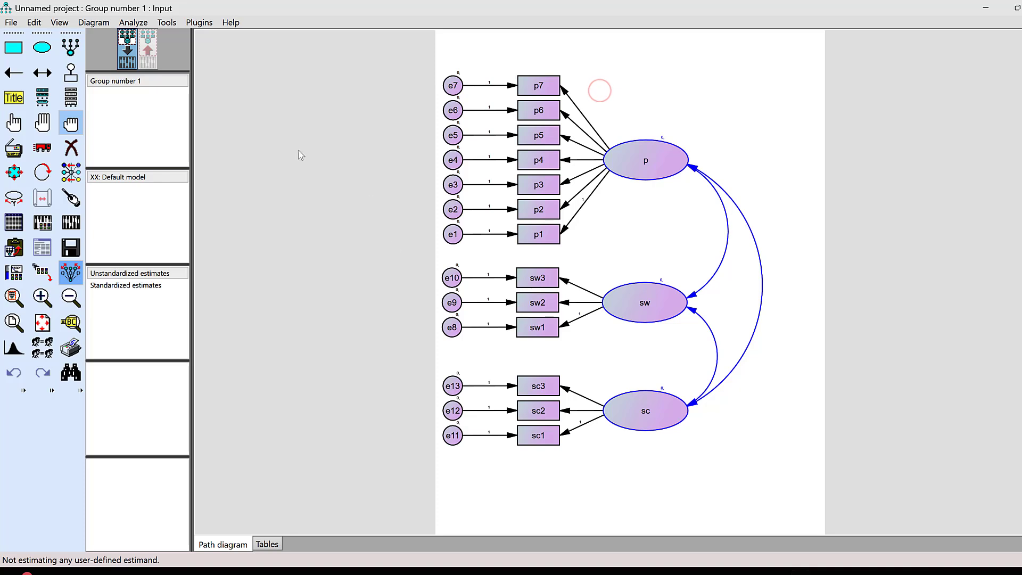
Deselect all objects in the diagram and try to calculate the model estimates
click(70, 123)
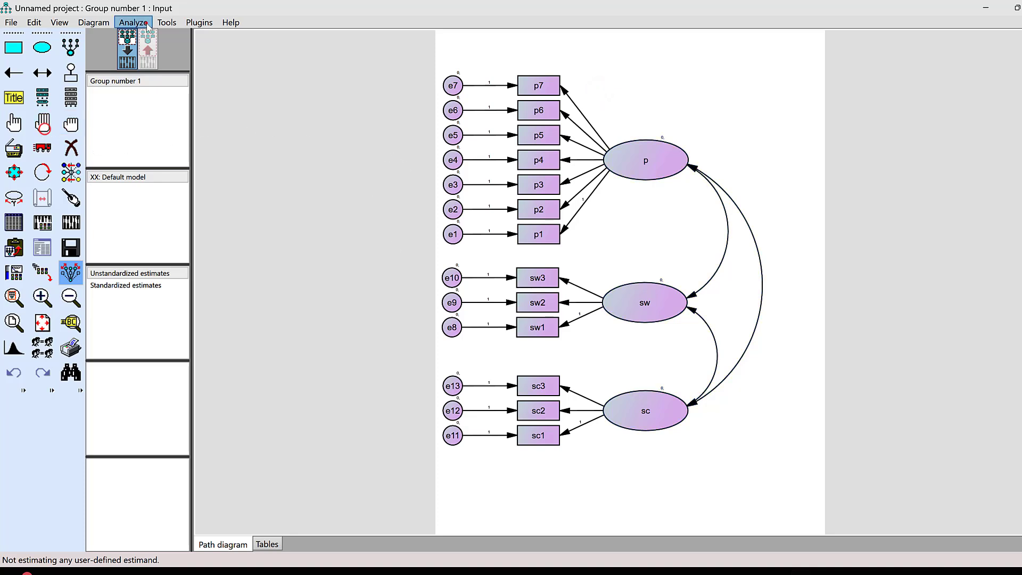
click(133, 23)
click(187, 41)
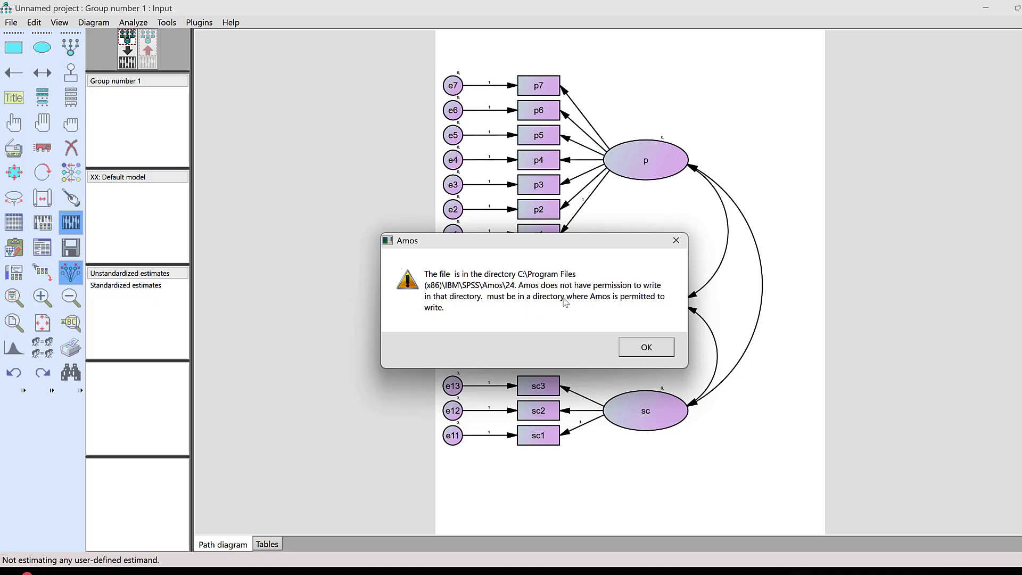
click(647, 347)
Save the model to the Desktop as an input file named AMOS SAMPLE
click(16, 23)
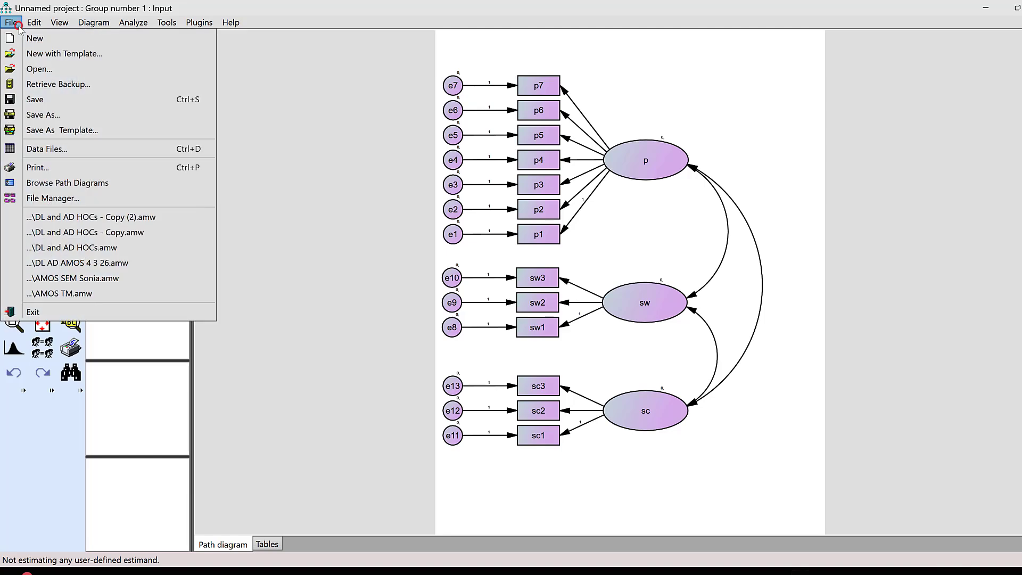
click(41, 104)
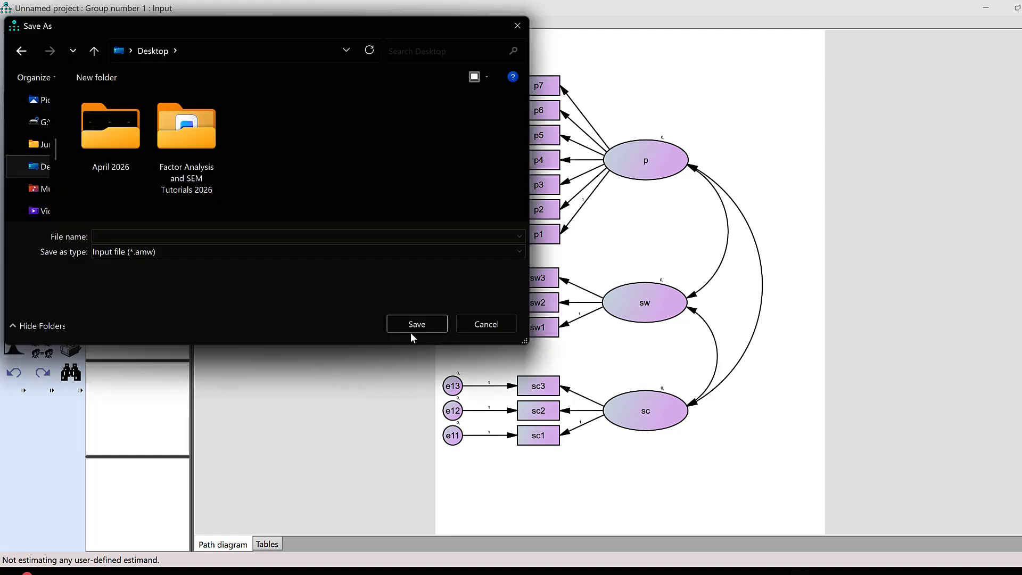
click(139, 236)
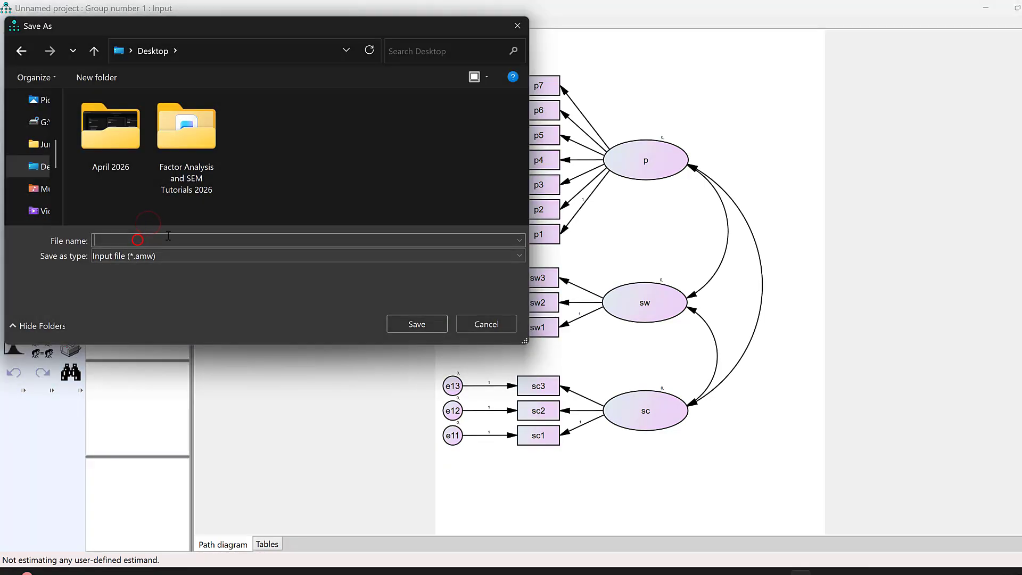
text(AMOS SAMP)
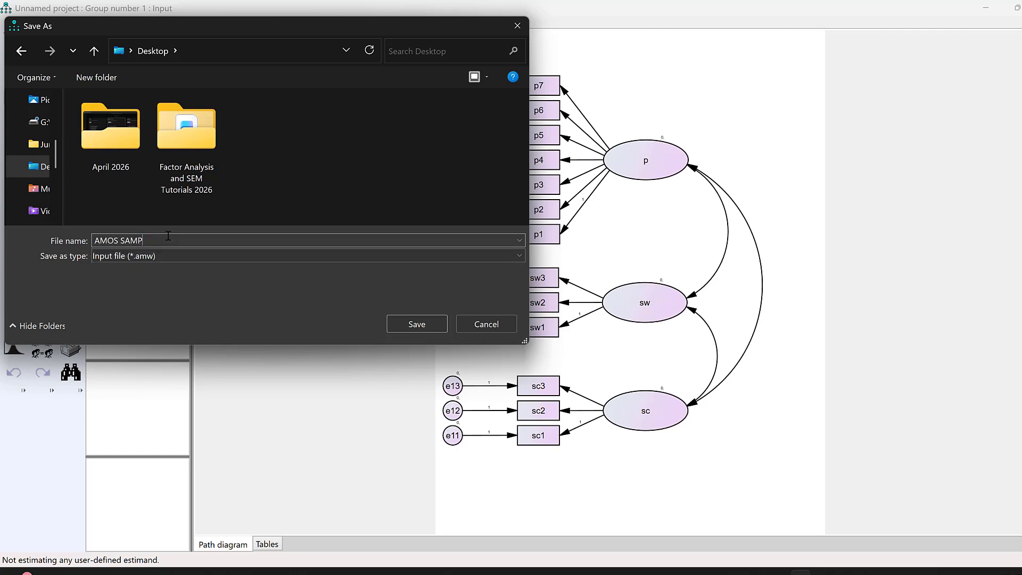
text(LE)
key(Return)
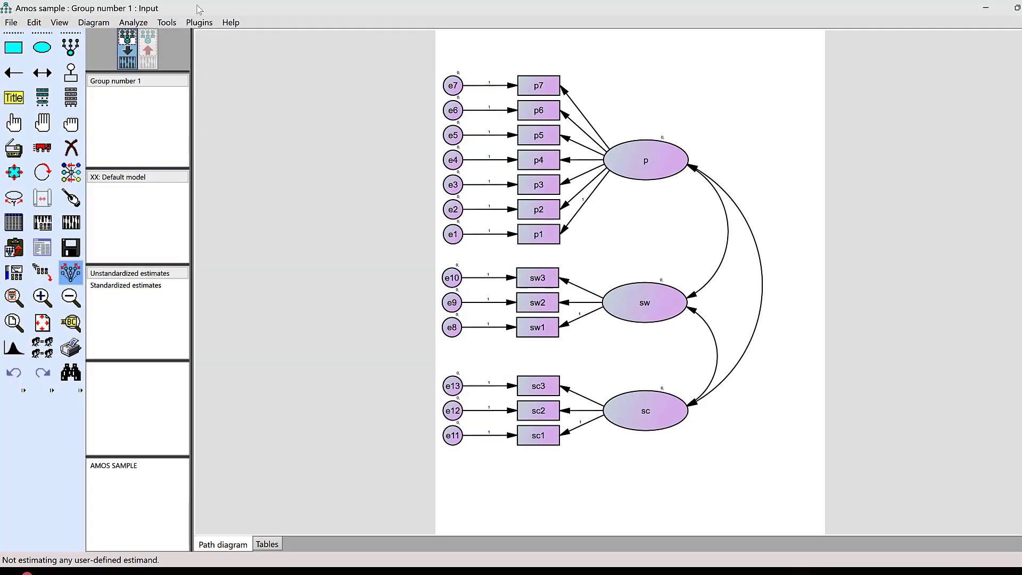
Calculate the estimates for the saved measurement model
click(133, 22)
click(154, 37)
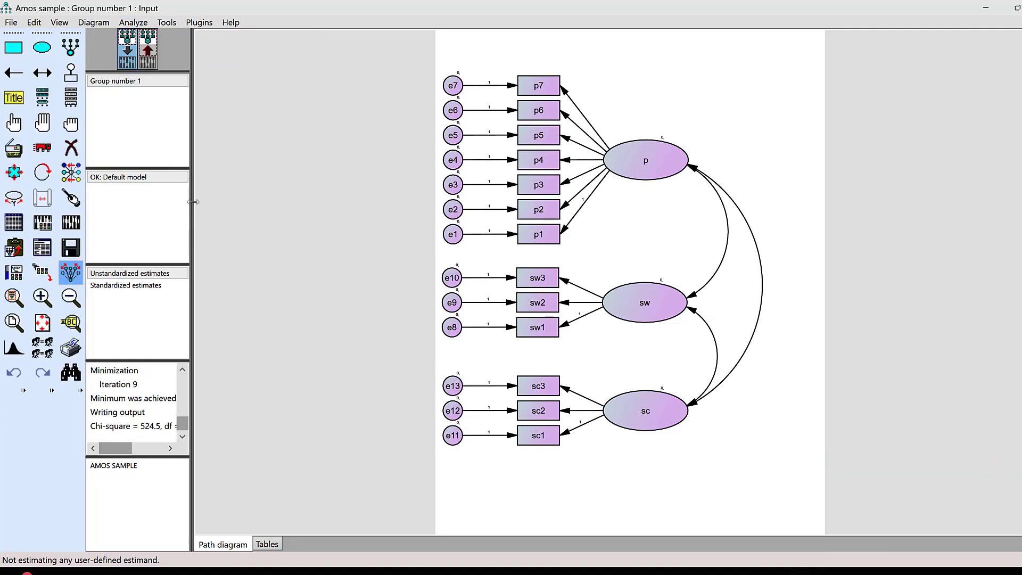
Display the standardized estimates on the output path diagram and open the text output
click(149, 51)
click(124, 286)
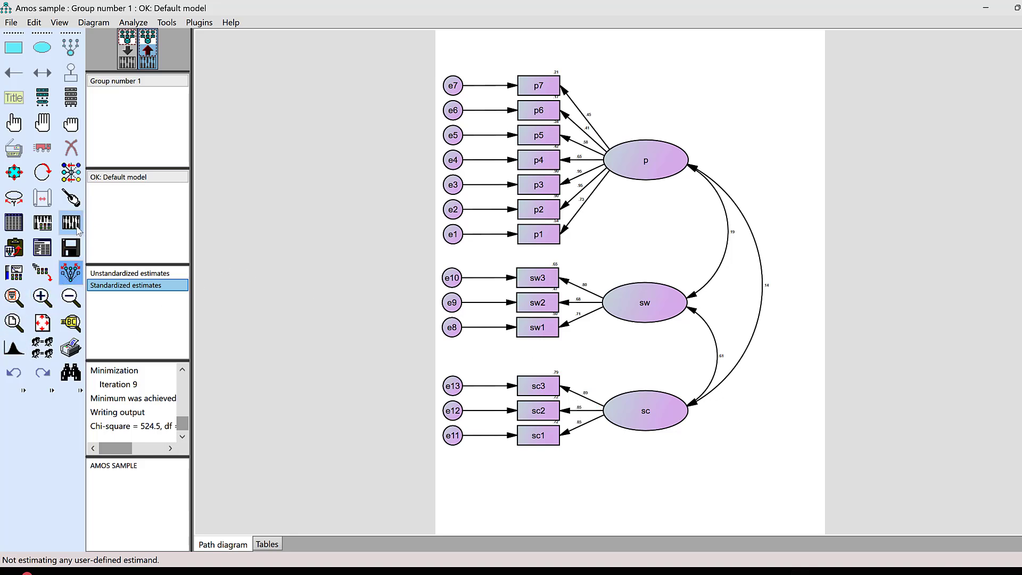
click(37, 252)
double_click(267, 36)
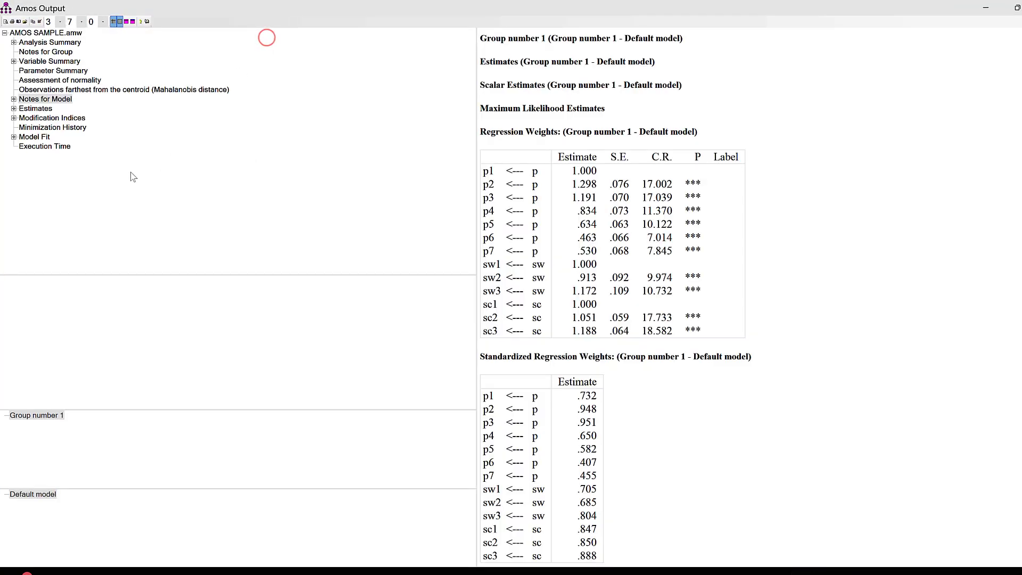
Examine the modification indices and the full model fit summary of the default model
click(42, 117)
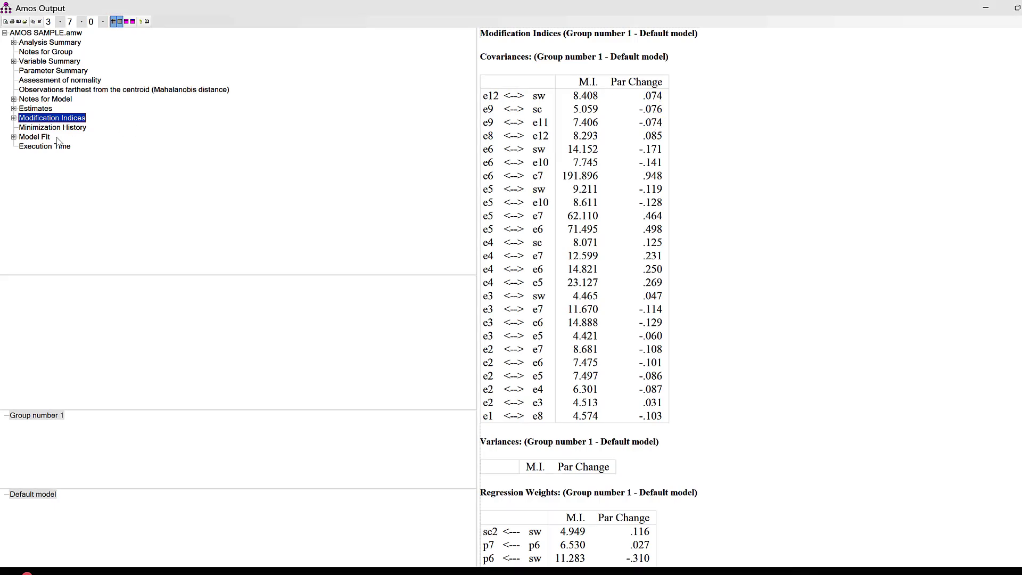
click(34, 137)
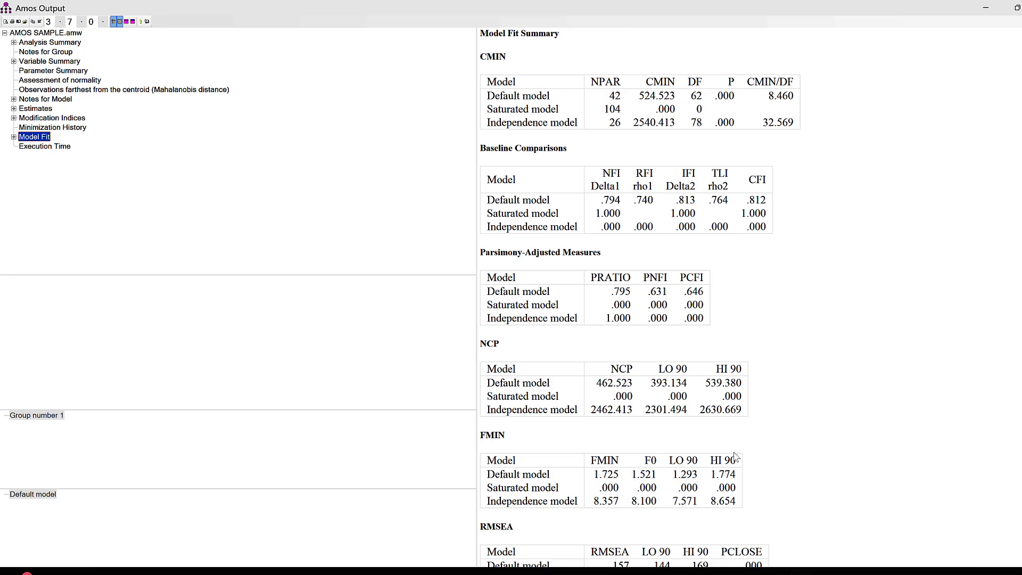
scroll(740, 458, down, 5)
scroll(687, 282, up, 5)
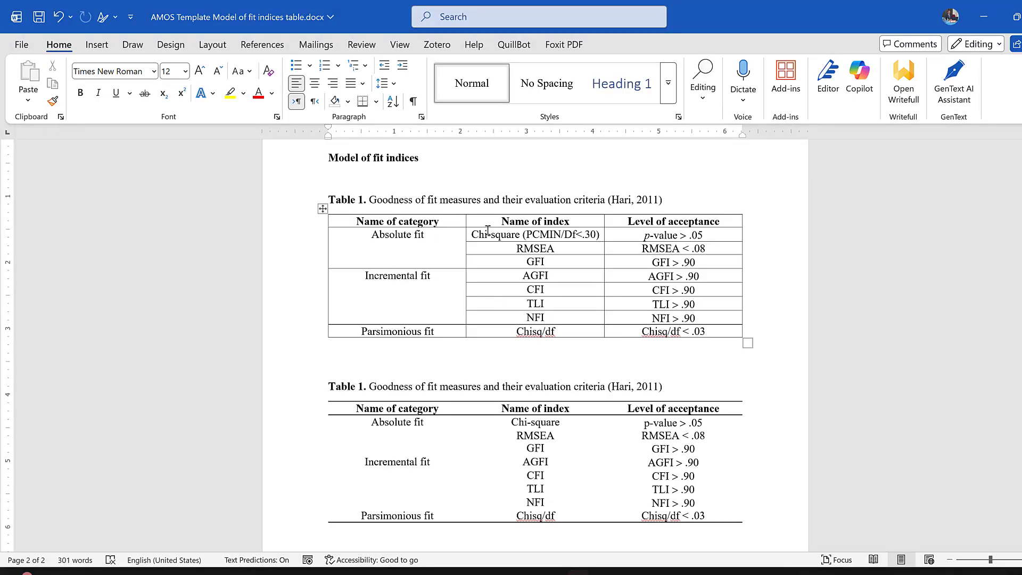
Check the chi-square acceptance criterion in the Word fit indices table, then return to the Amos output's RMSEA section
drag(513, 233, 667, 233)
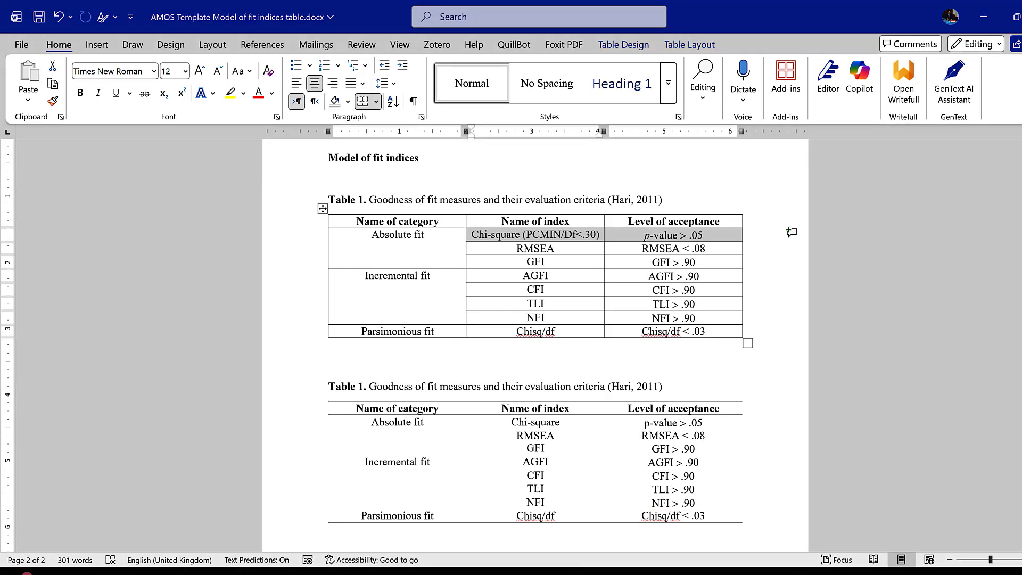
mouse_move(802, 569)
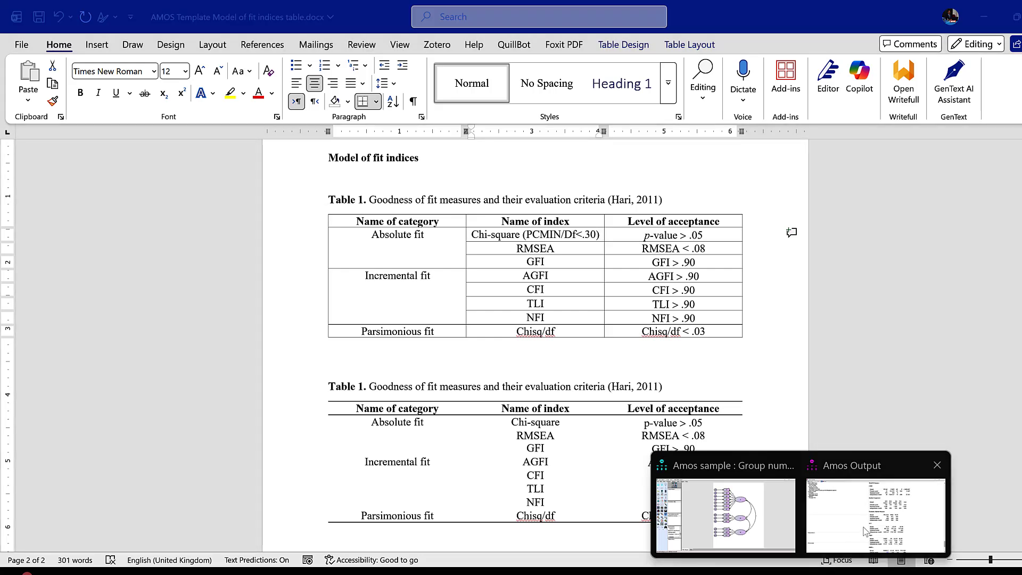
click(864, 524)
scroll(857, 516, down, 5)
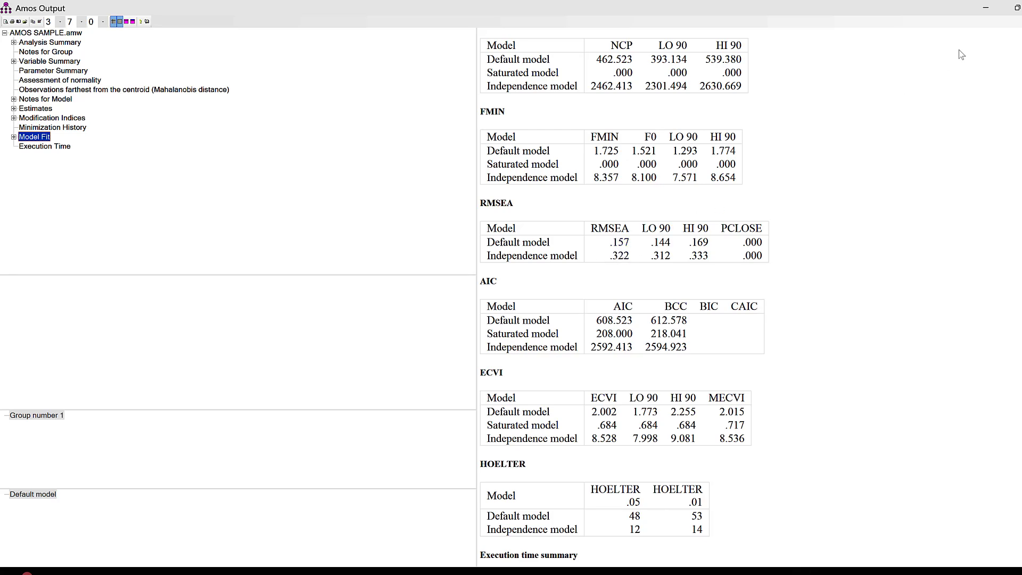
Switch to the Word fit indices document and set the parsimonious fit acceptance level in the first table to Chisq/df < .3
click(983, 9)
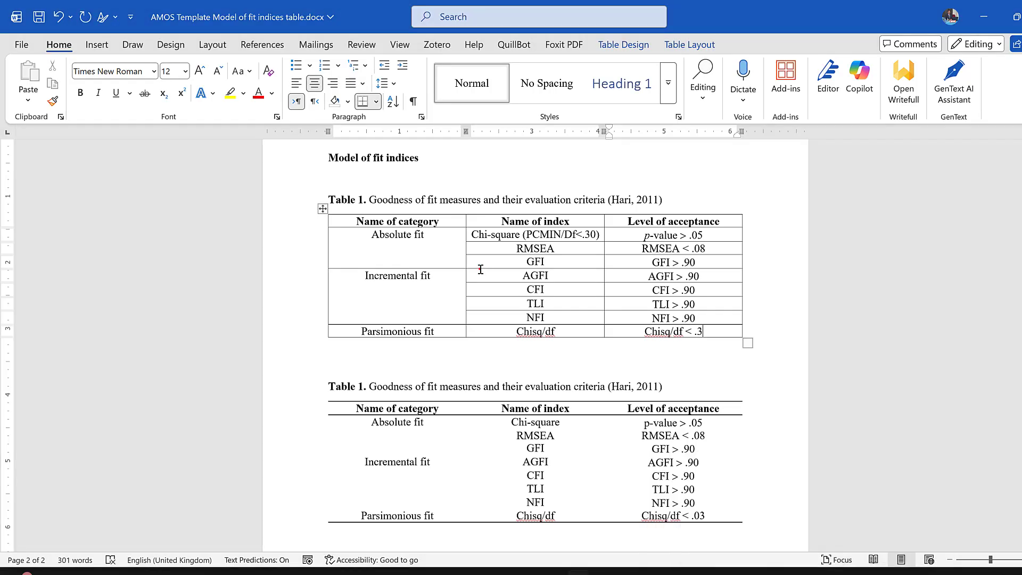
click(480, 269)
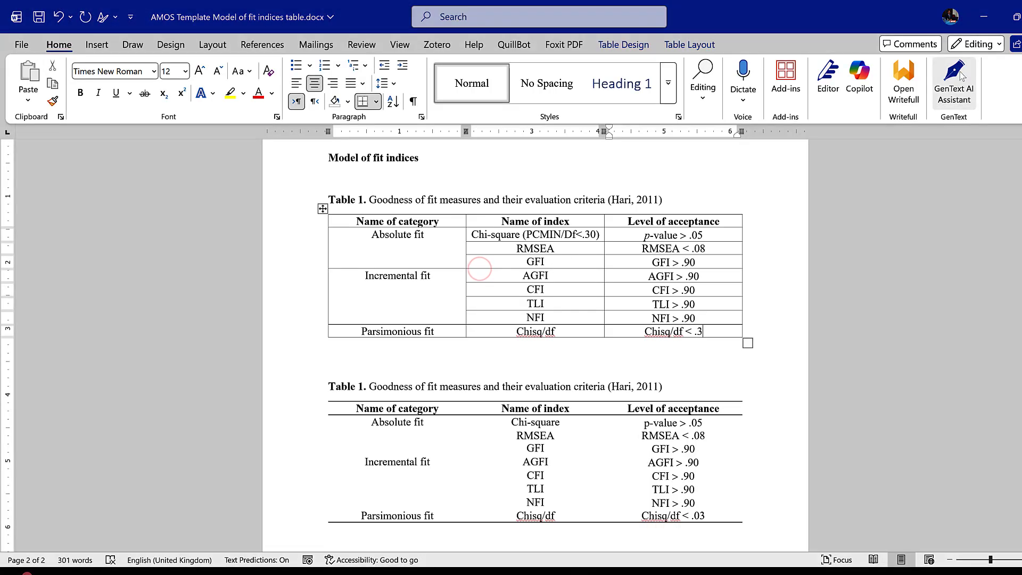
click(982, 16)
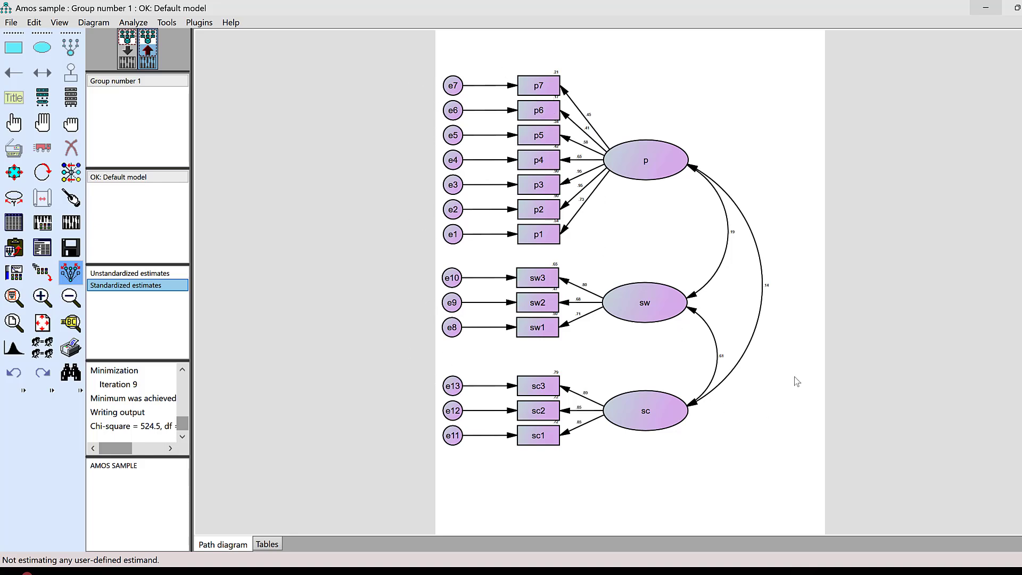
Return to the Amos output and examine the covariance modification indices for suggested links
mouse_move(800, 571)
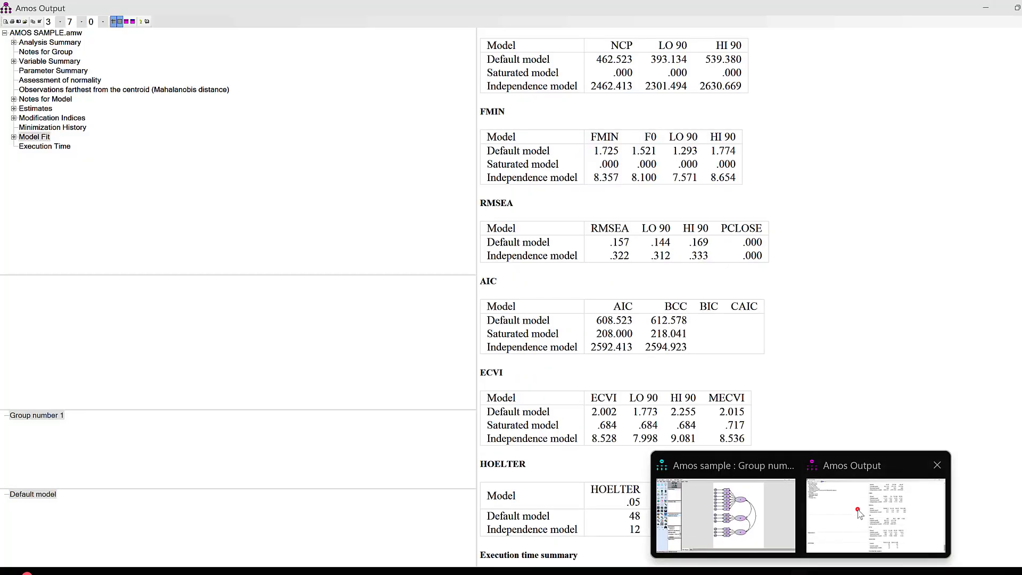
click(857, 509)
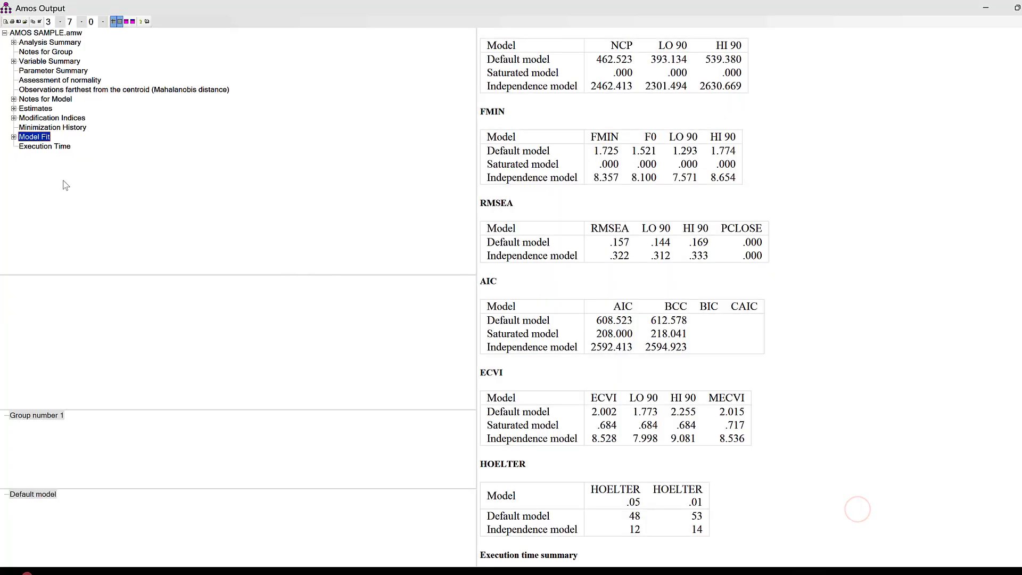
click(64, 119)
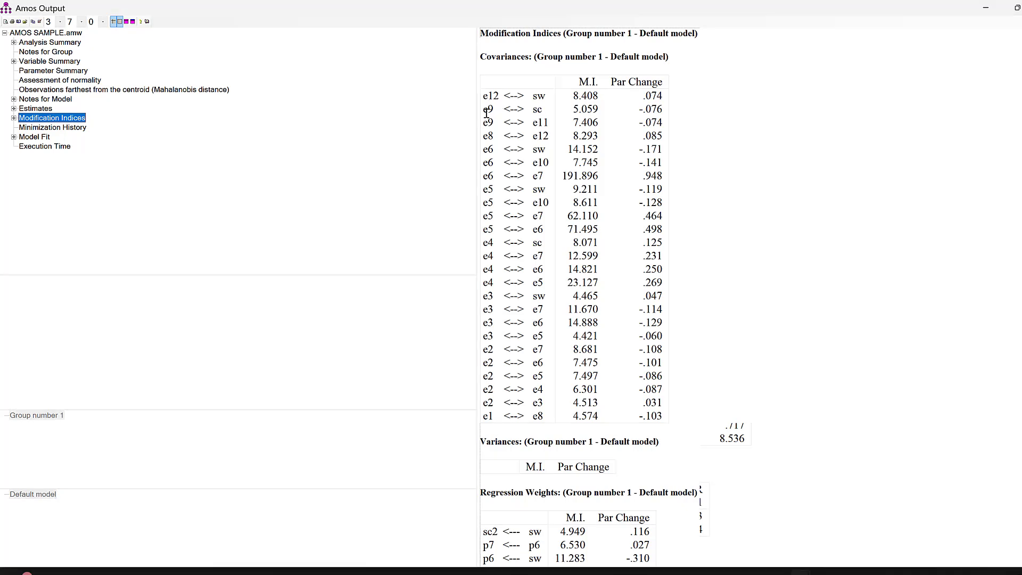
click(985, 7)
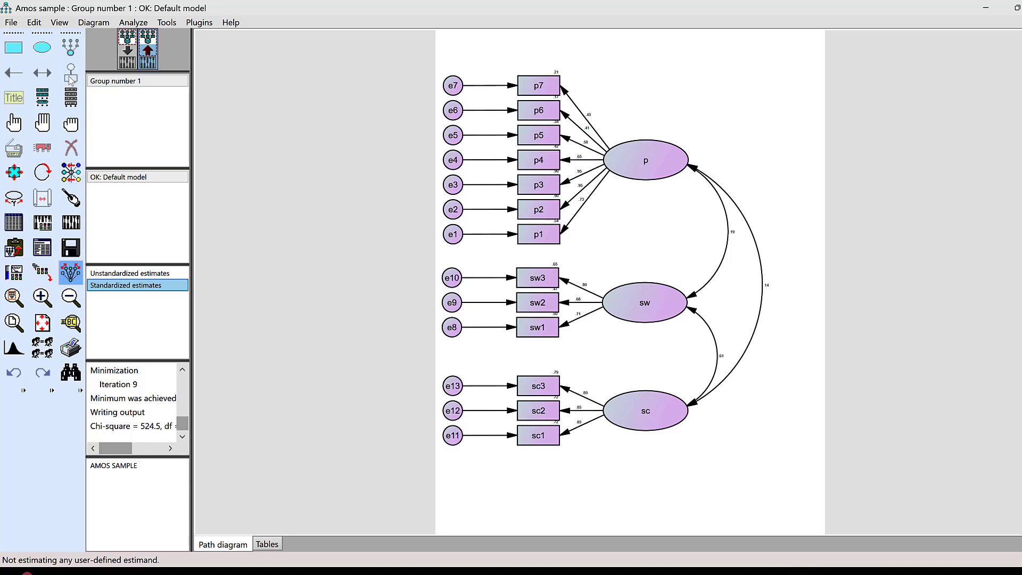
Add a covariance between error term e12 and construct sw in the input path diagram
click(130, 47)
click(42, 73)
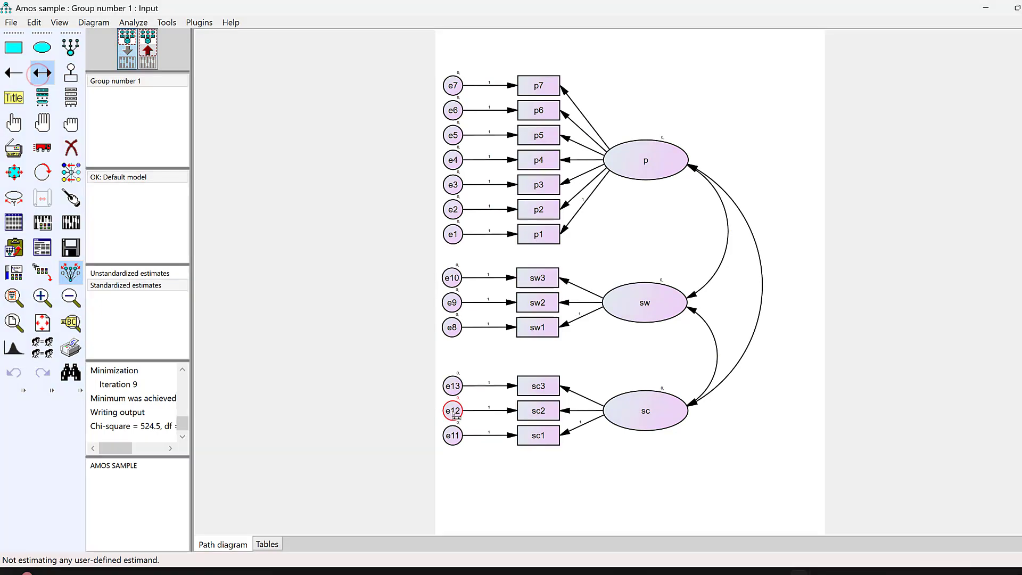
drag(454, 414, 631, 289)
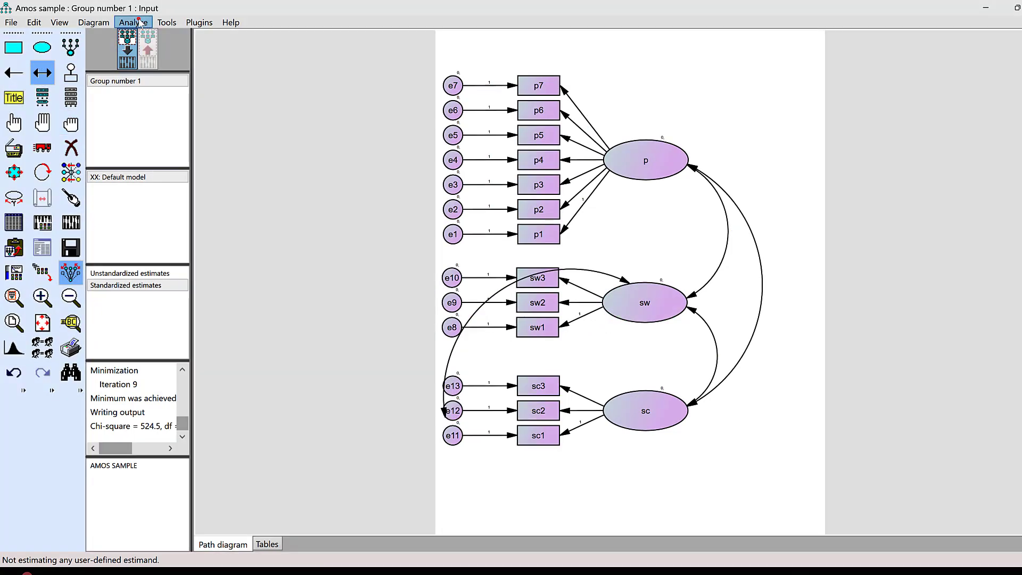
Recalculate the estimates for the model with the e12–sw covariance and open its text output
click(133, 23)
click(165, 35)
click(42, 248)
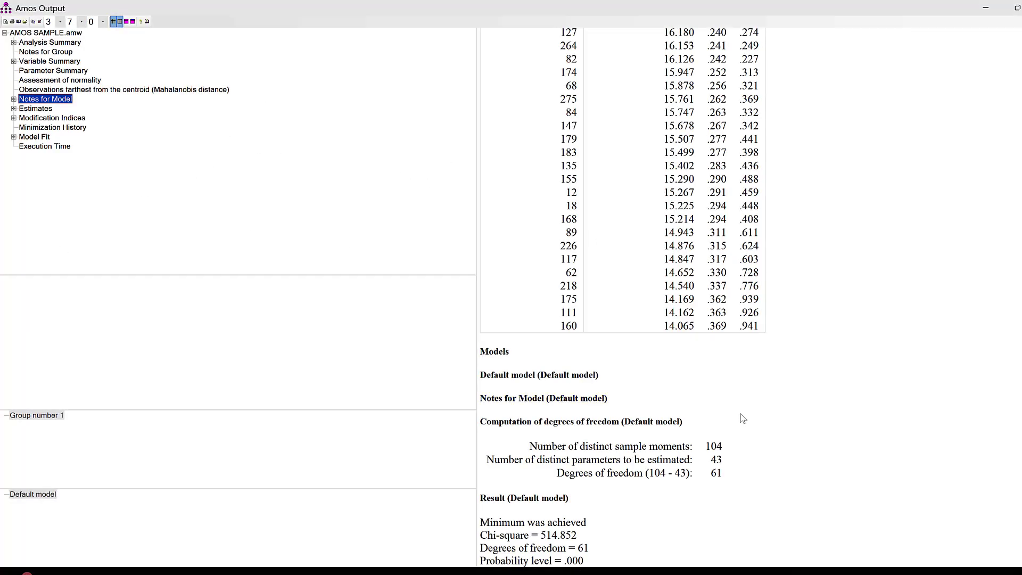
Review the estimates, modification indices and model fit summary of the recalculated model
scroll(655, 378, down, 5)
scroll(658, 374, up, 5)
scroll(658, 374, down, 10)
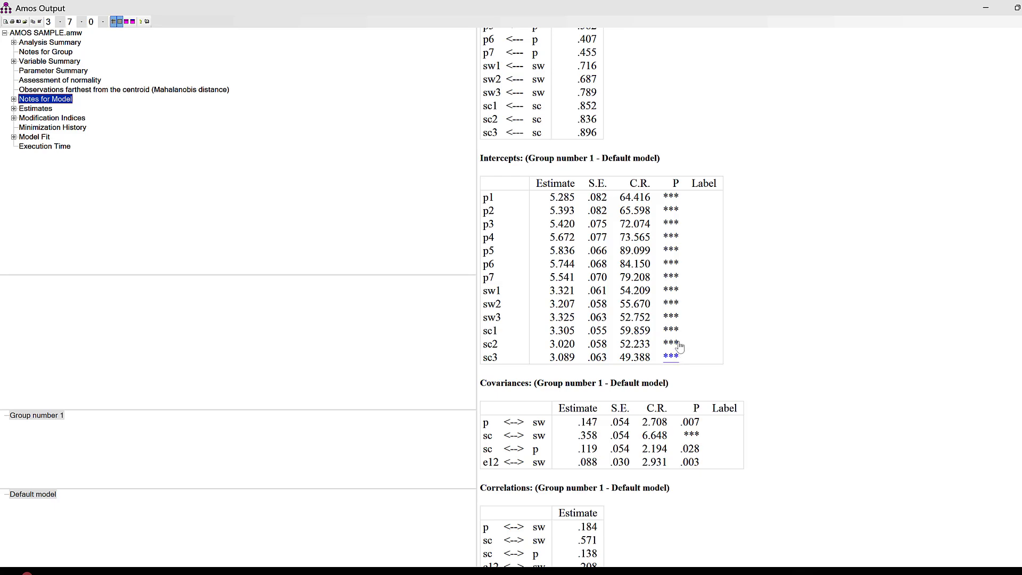
scroll(682, 335, down, 5)
click(46, 118)
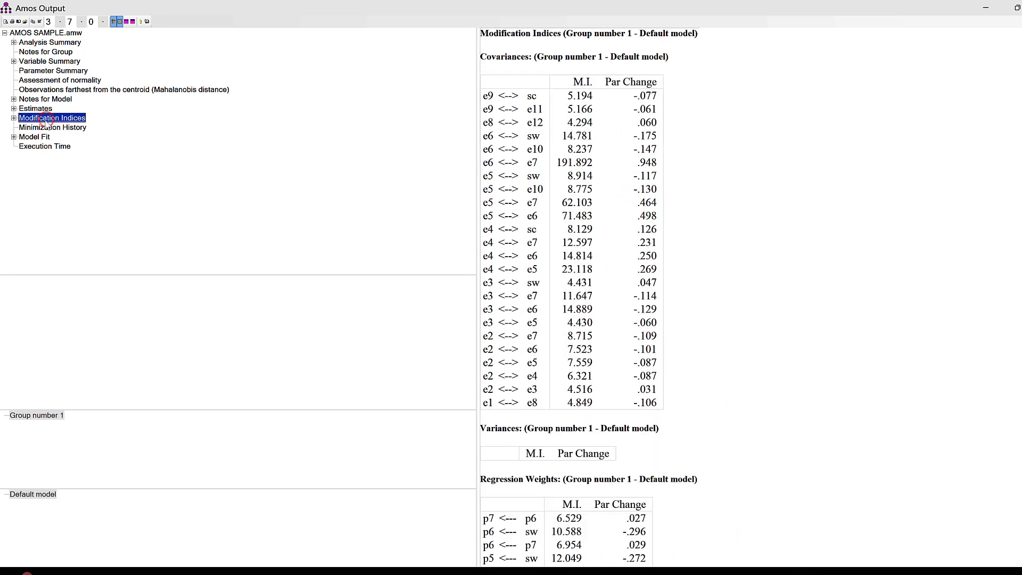
click(35, 137)
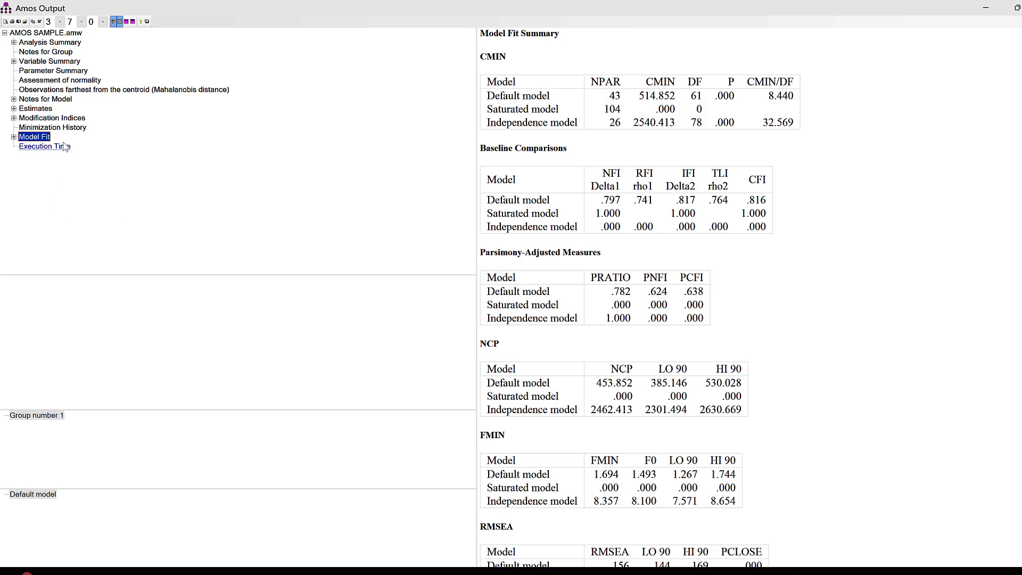
click(52, 117)
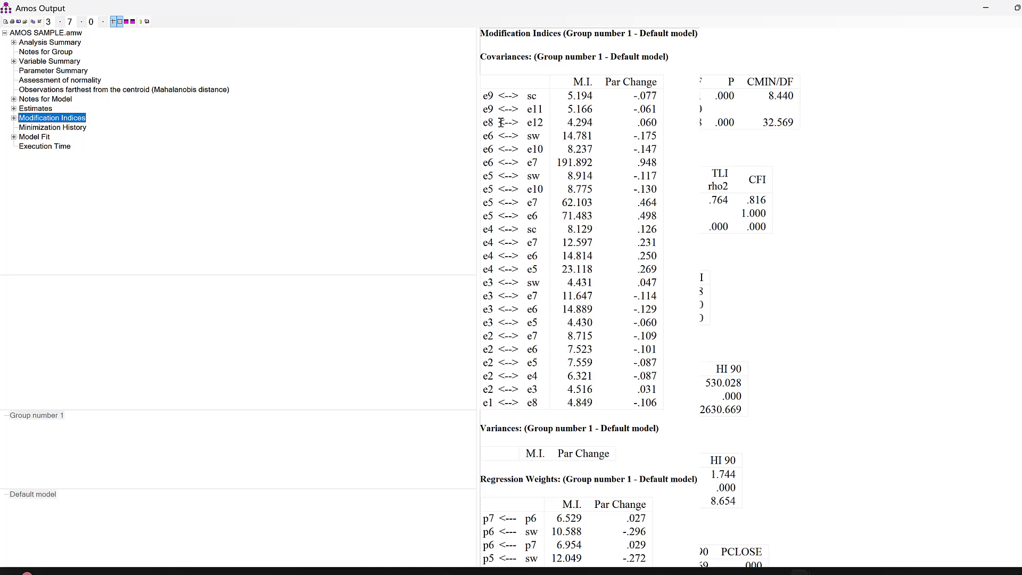
Add covariances between error terms e9 and e11 and between e8 and e12, following the modification indices
click(986, 7)
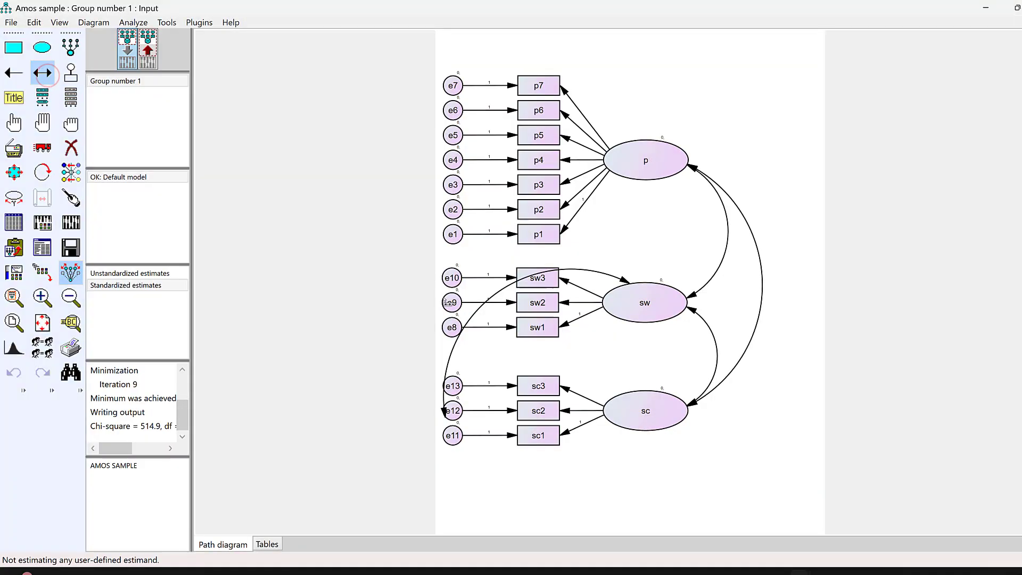
drag(452, 303, 452, 435)
click(894, 511)
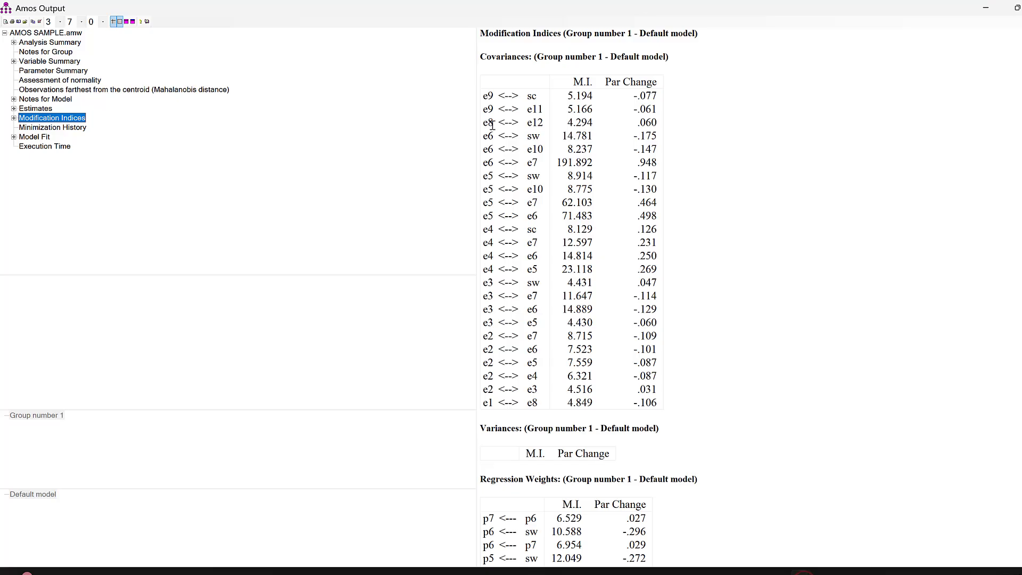
click(987, 8)
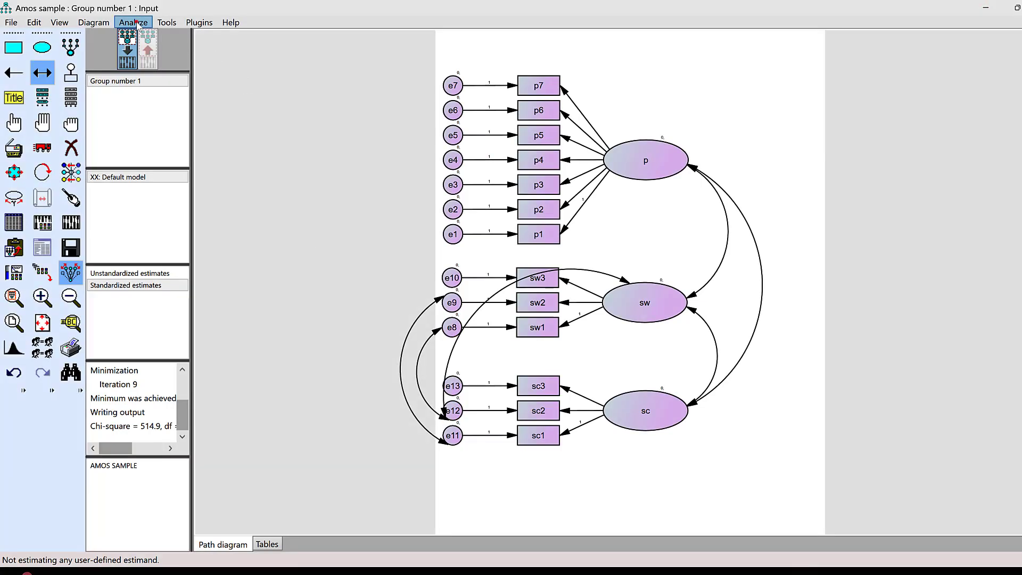
Recalculate the estimates for the model with the e9–e11 and e8–e12 covariances
click(166, 22)
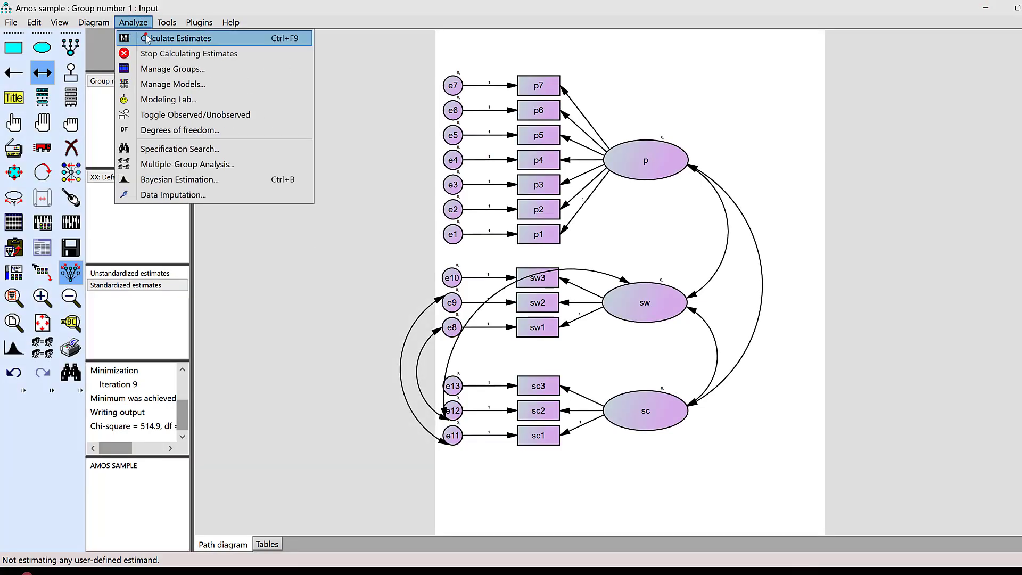
click(160, 37)
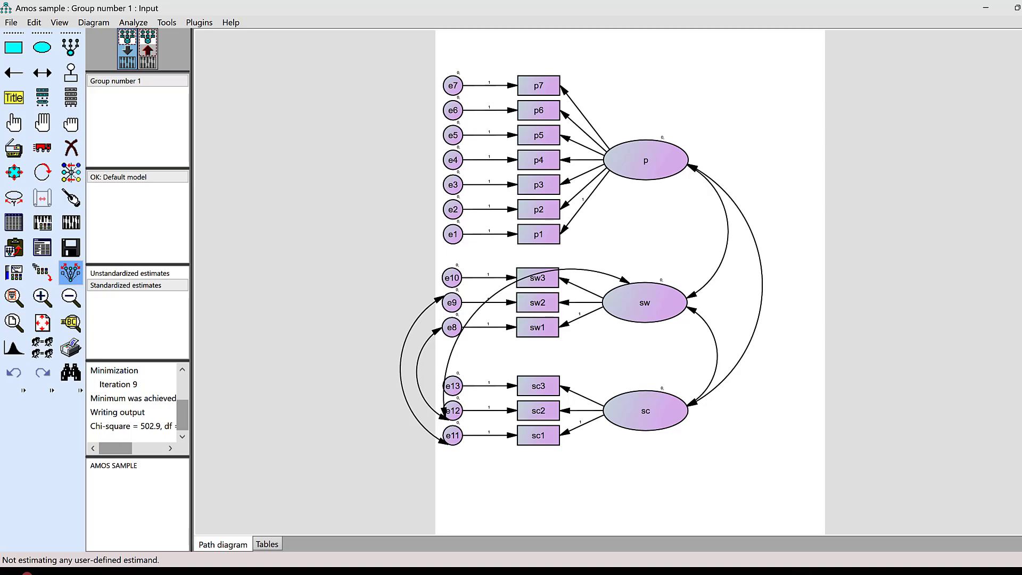
key(alt+Tab)
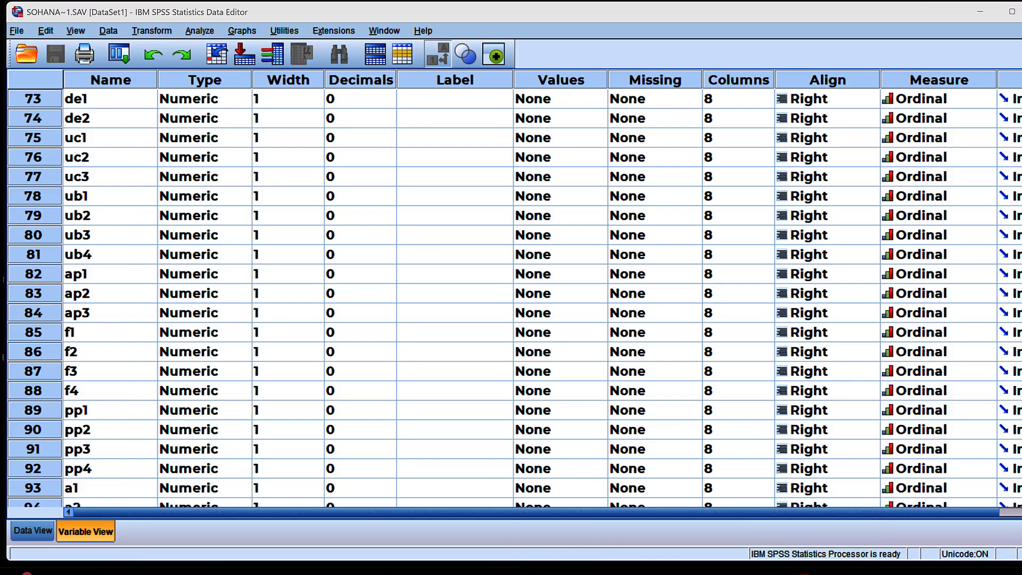
key(alt+Tab)
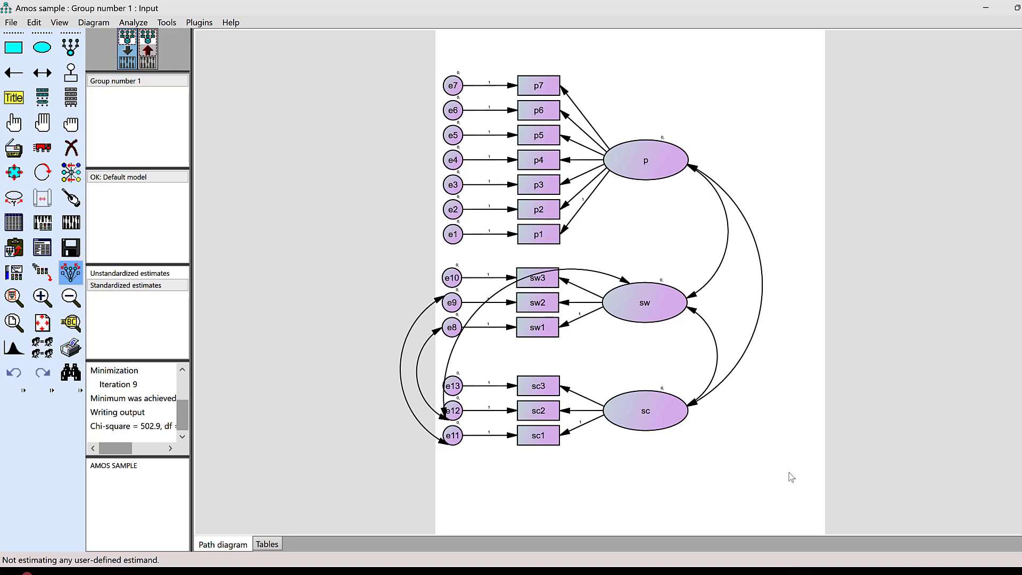
Run the model estimation once more and show the estimates on the output path diagram
mouse_move(801, 571)
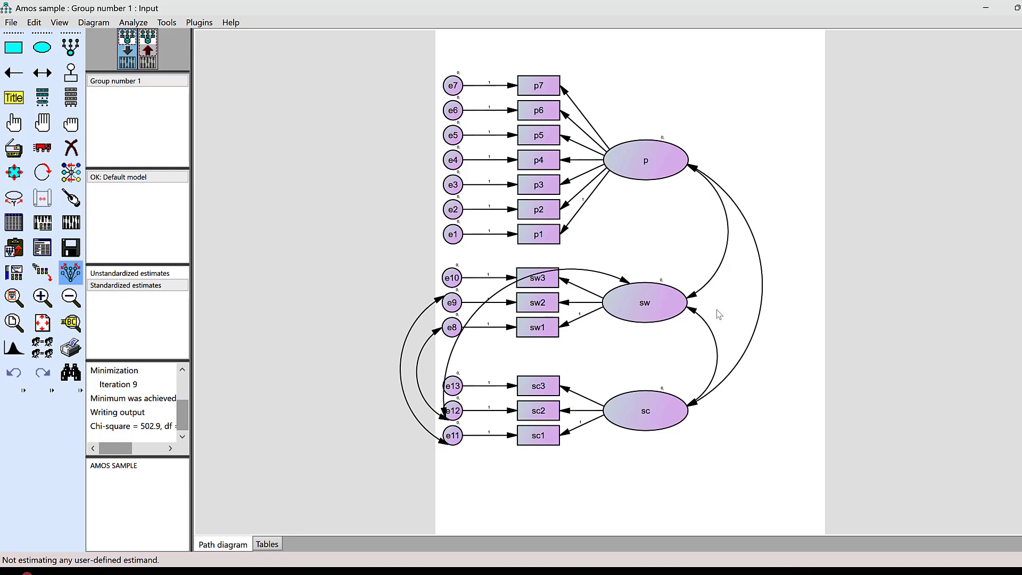
click(72, 225)
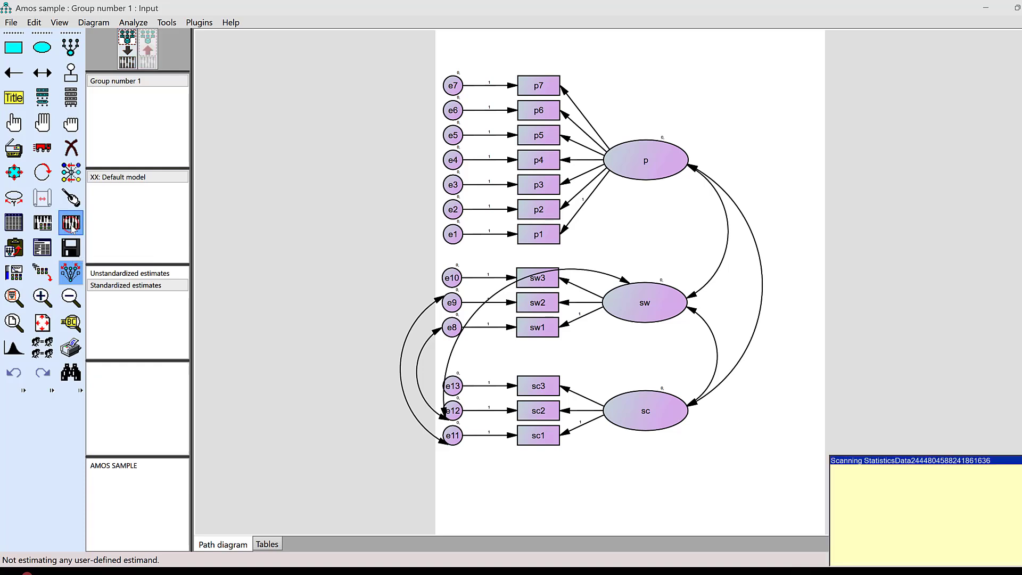
click(150, 59)
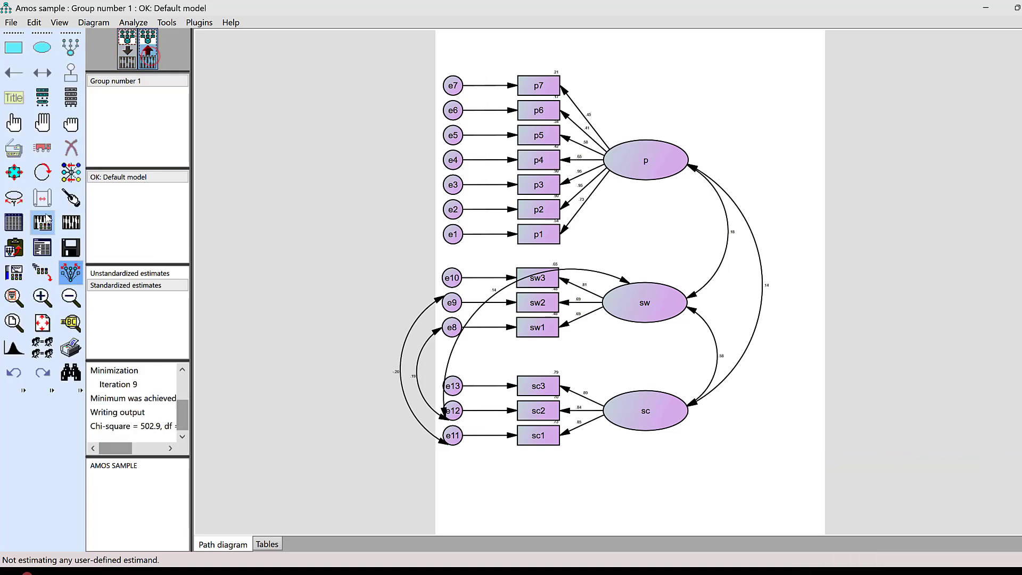
Open the text output of the modified model and view its model fit summary
click(44, 252)
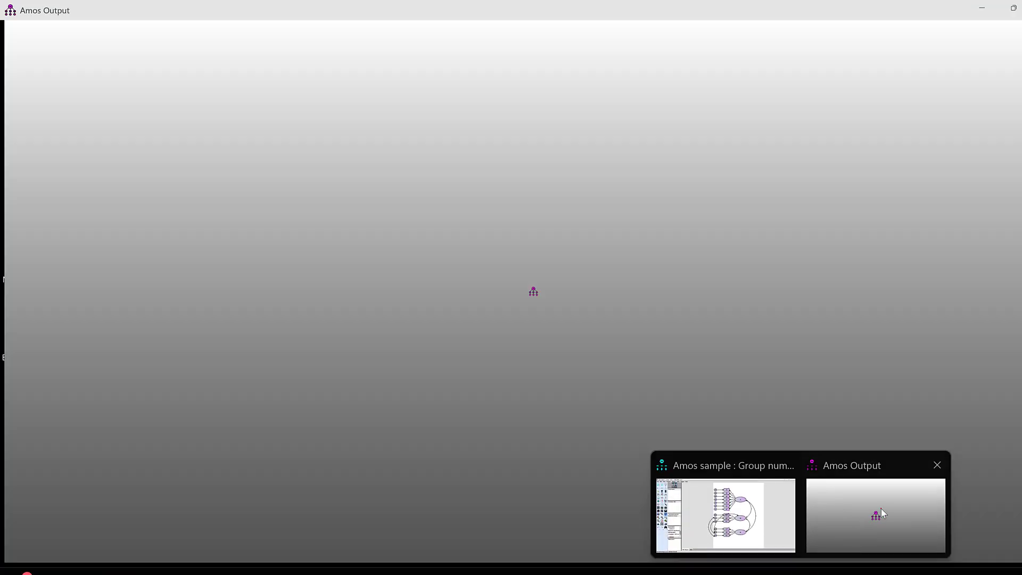
click(881, 509)
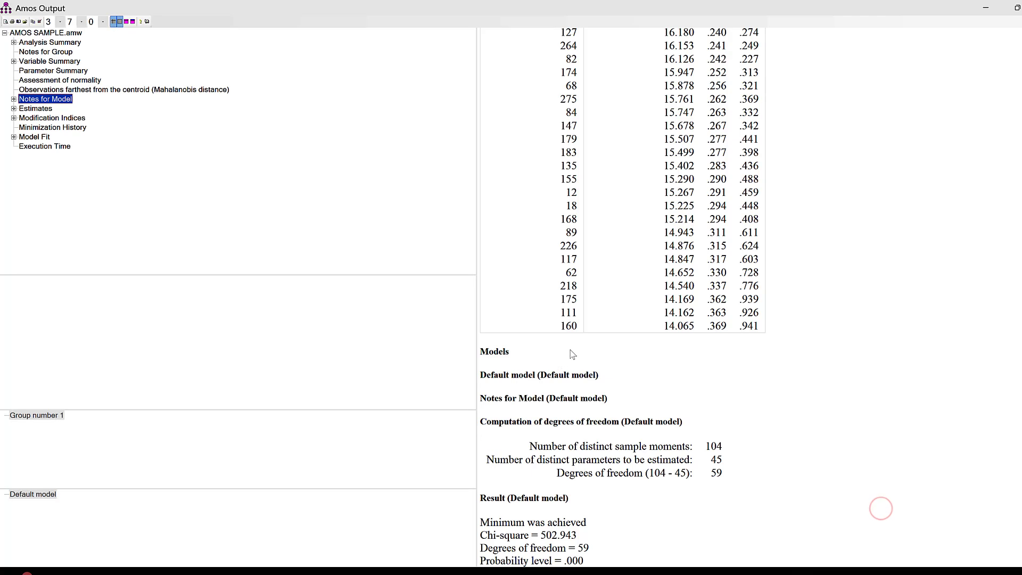
click(45, 140)
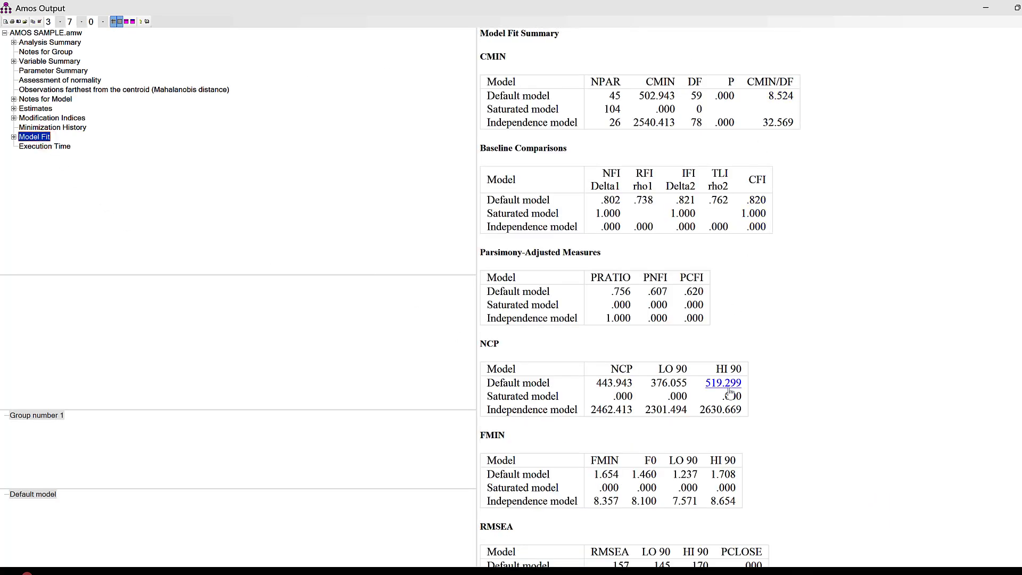
Reopen the text output of the modified model and review the CMIN and baseline comparison values in its model fit summary
click(1021, 8)
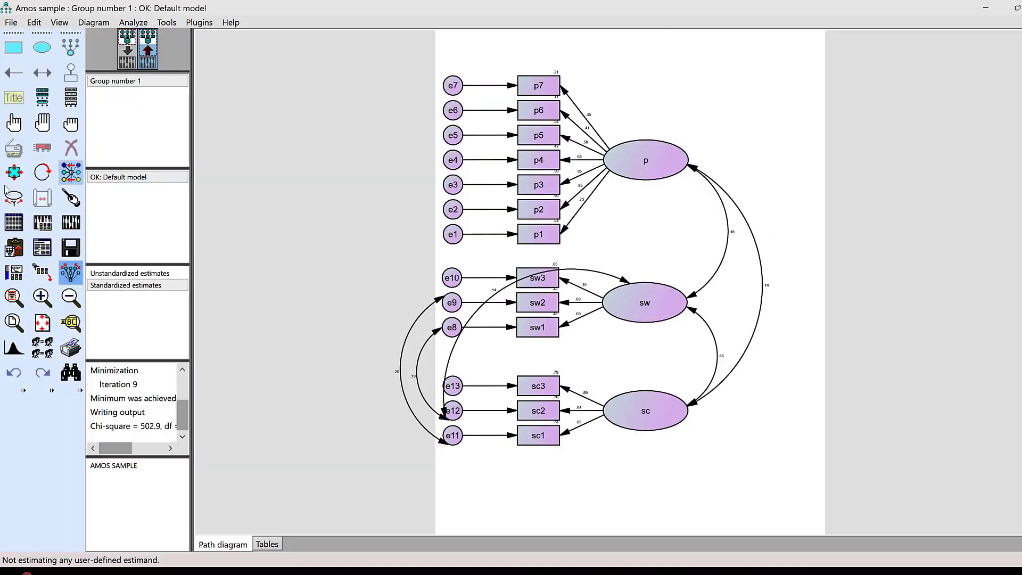
click(46, 246)
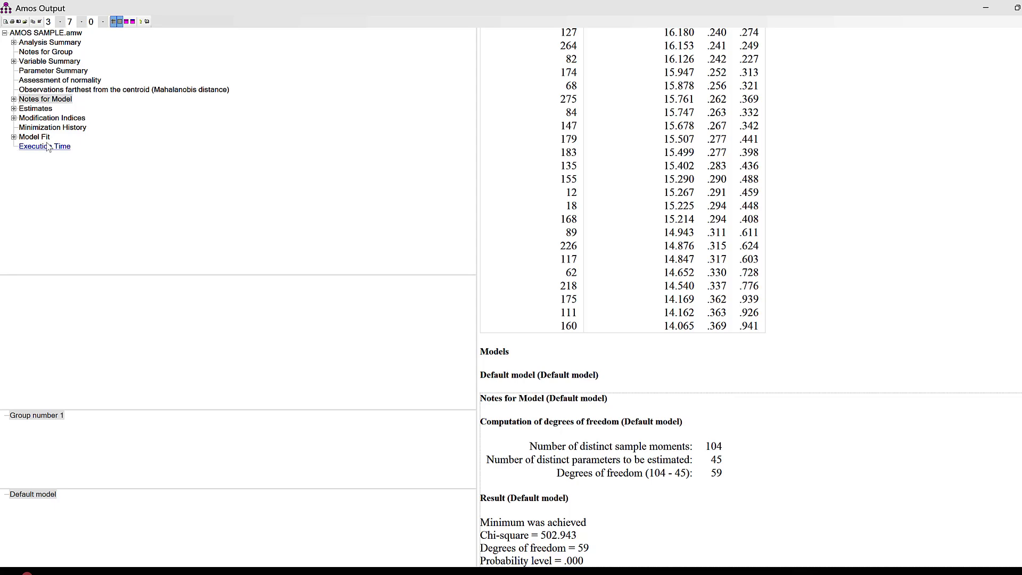
click(34, 137)
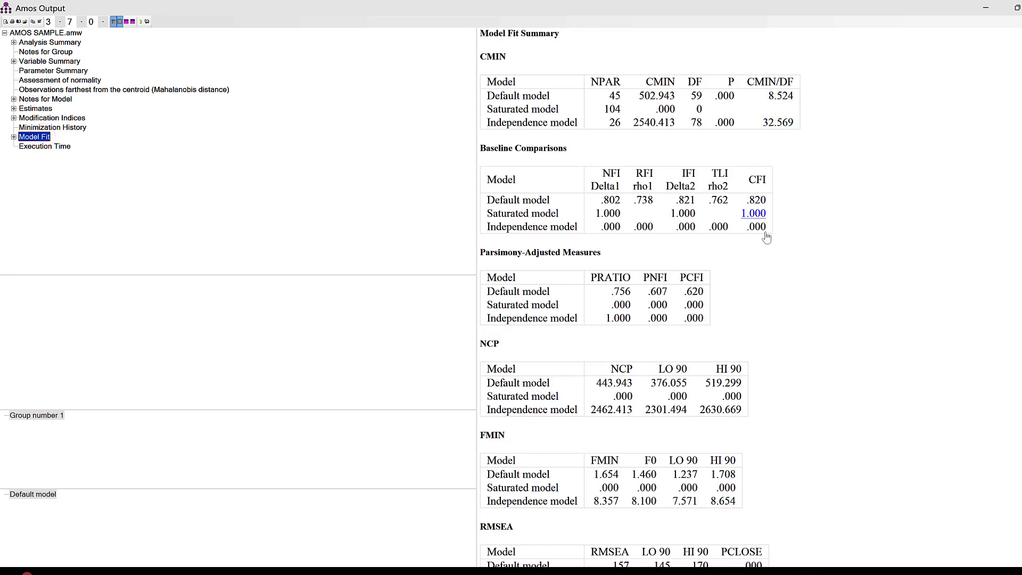
Switch to Word to check the acceptance levels in the goodness-of-fit criteria table, and return to the Amos path diagram
click(990, 8)
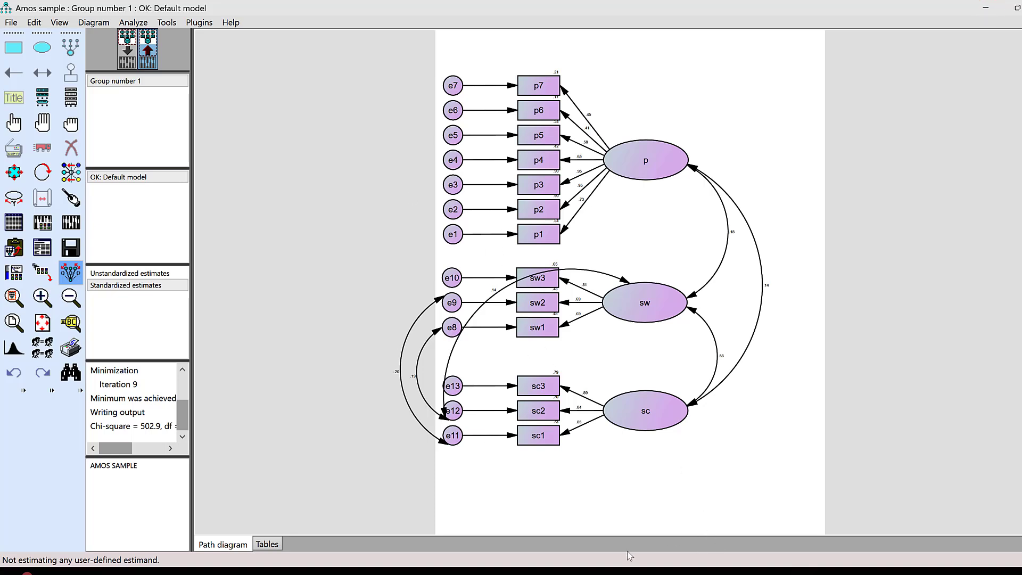
click(579, 572)
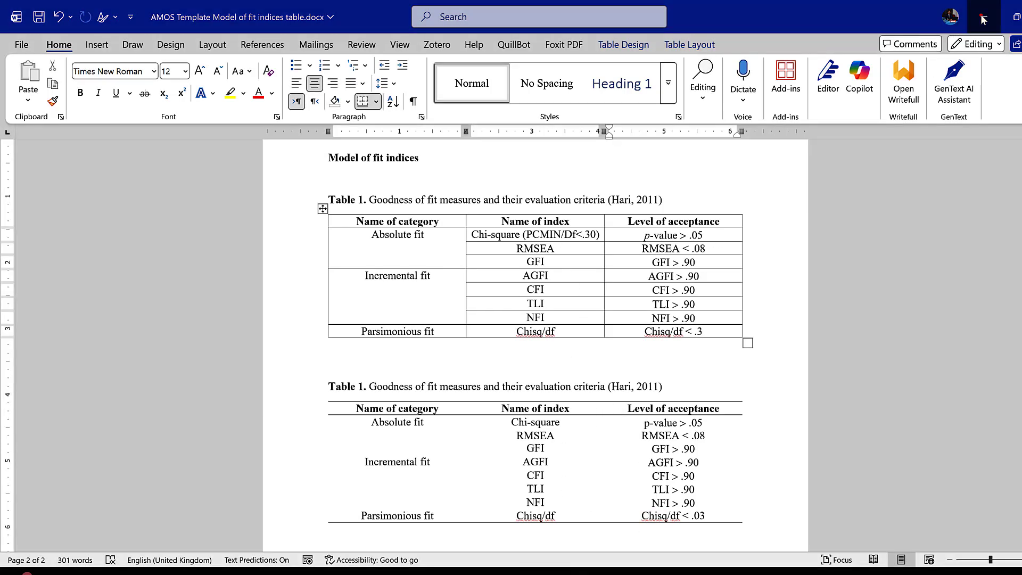
click(984, 17)
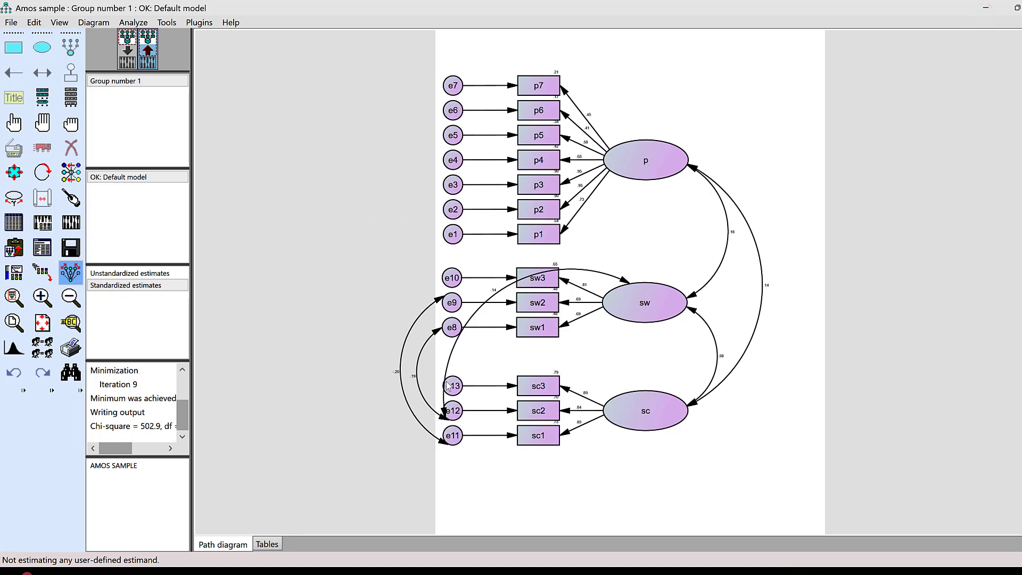